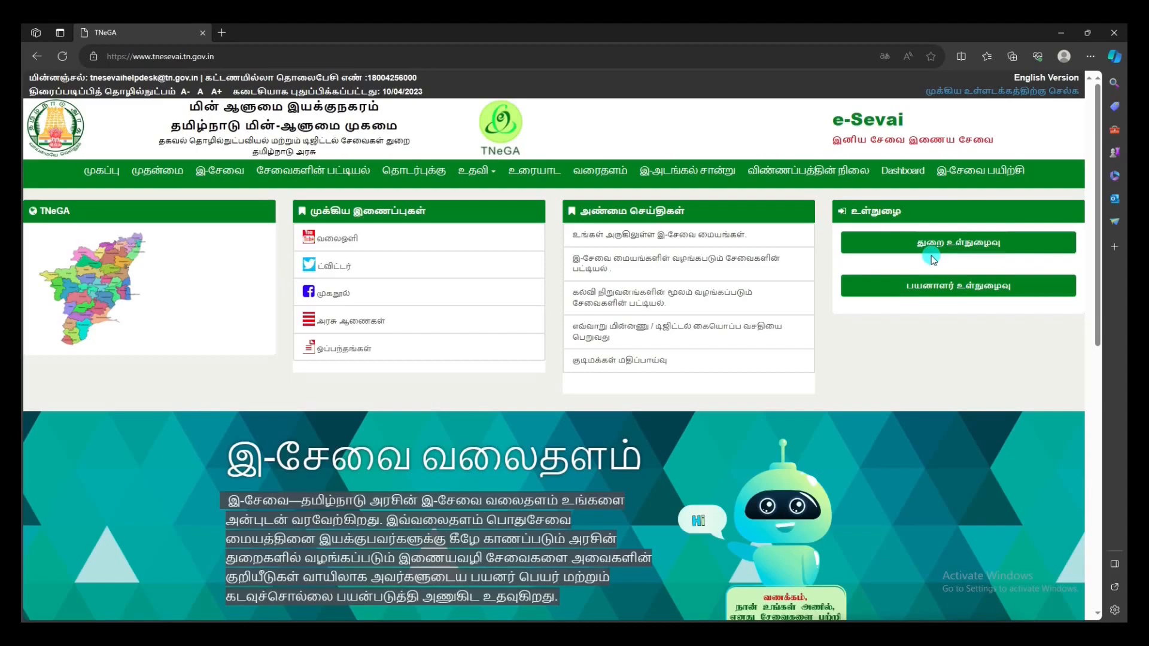
Step: Start a new citizen sign-up and enter the full name, district Kanyakumari and taluk Kalkulam
click(935, 290)
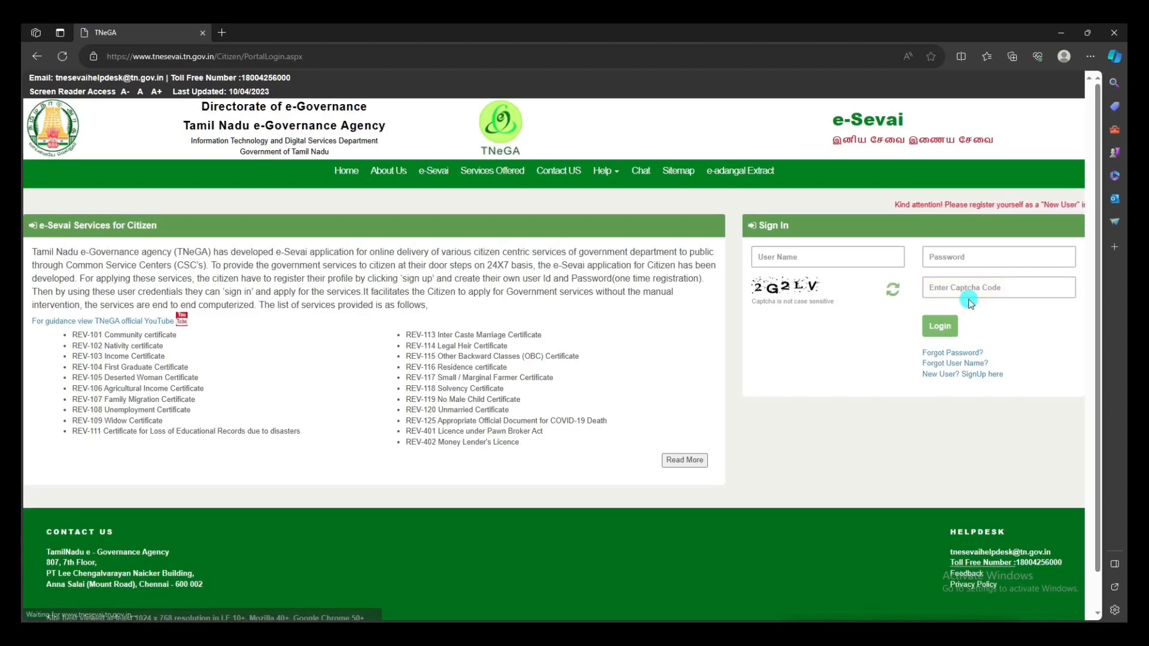
click(950, 381)
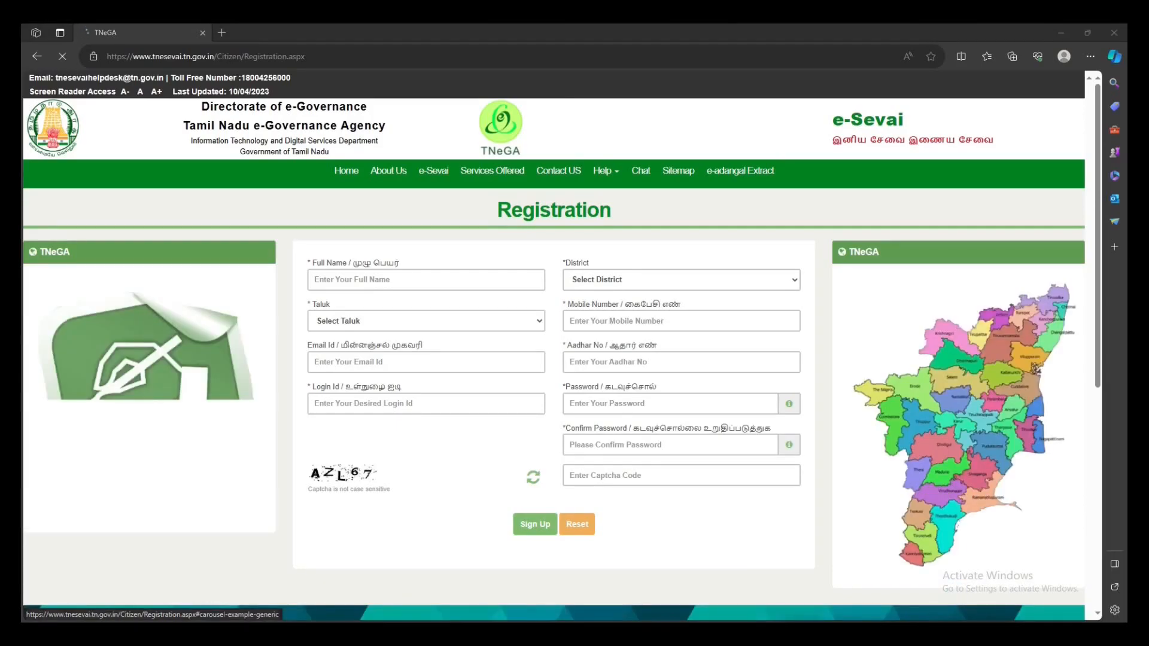
click(326, 280)
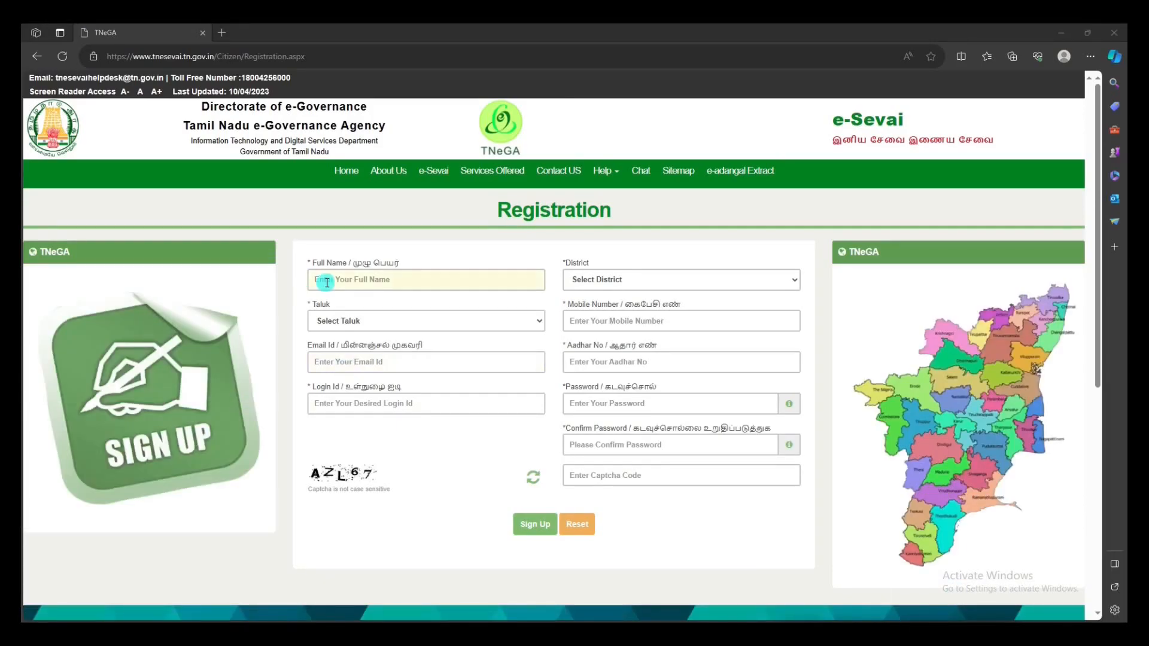
text(AJITH)
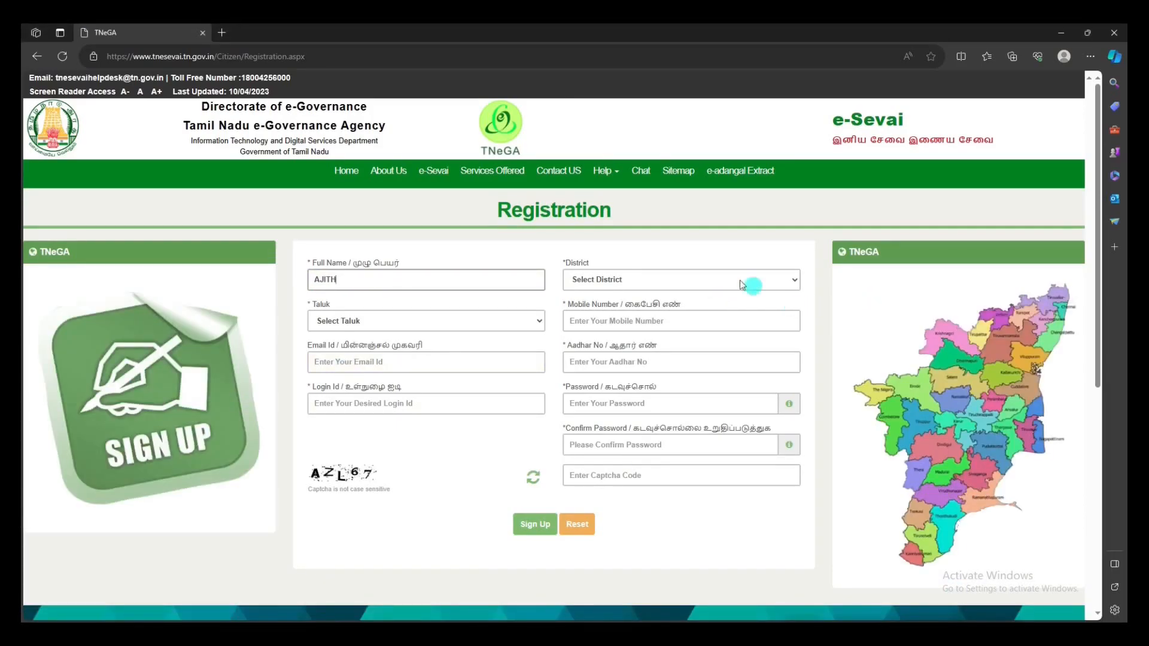
click(688, 280)
key(k)
click(640, 418)
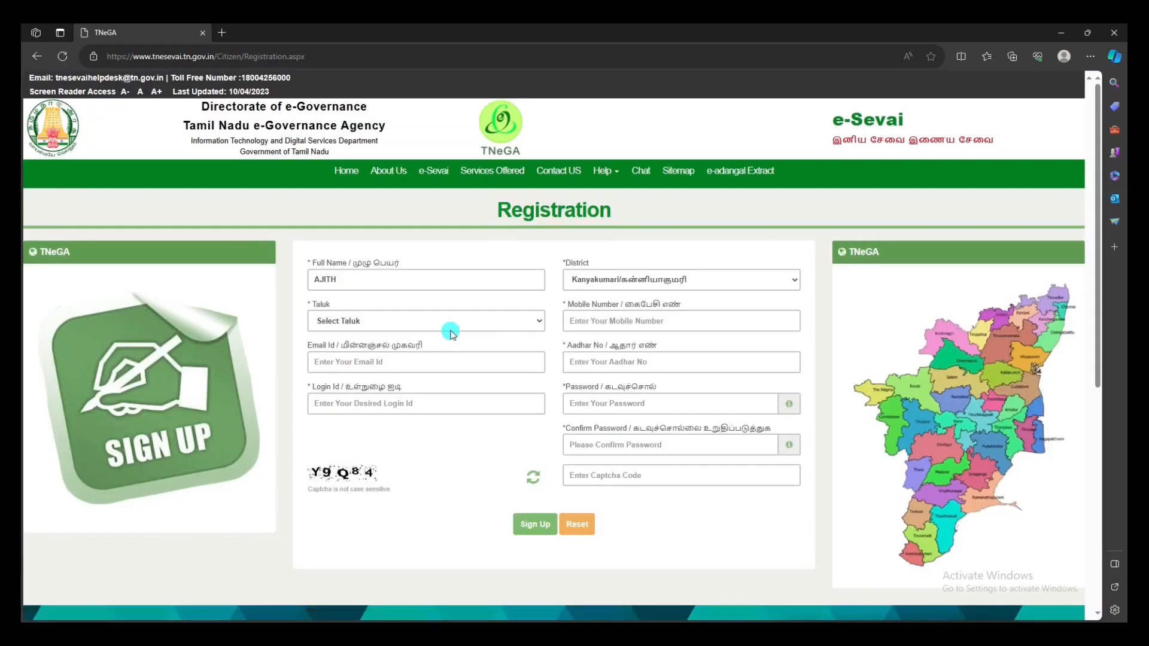
click(458, 324)
click(462, 356)
Step: Fill in the applicant's mobile number and Aadhar number
click(616, 322)
text(9876543210)
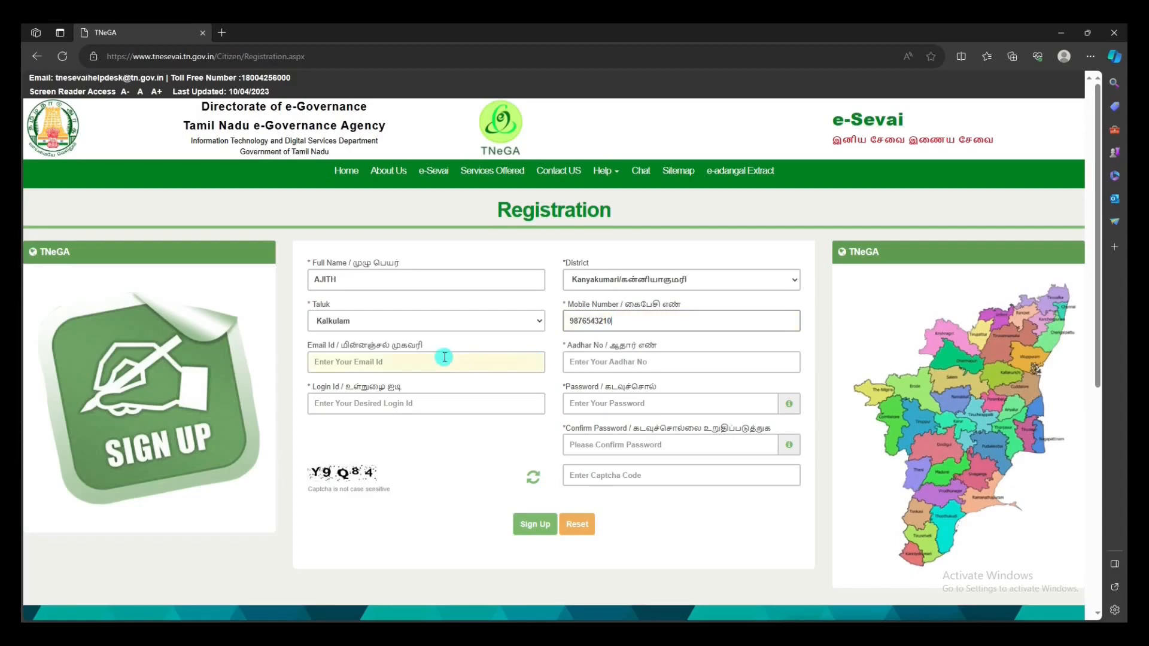
click(436, 360)
click(610, 361)
text(000)
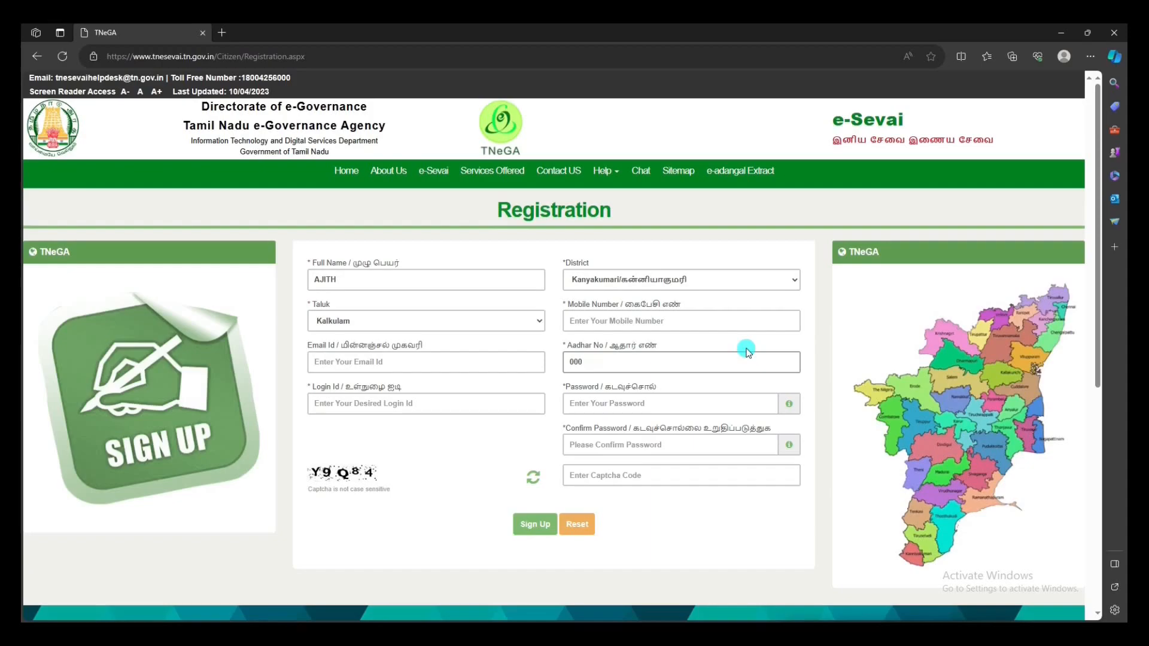
Step: Enter the login id, the password and its confirmation, and the captcha, then submit the registration
click(473, 410)
text(Ajithabc123)
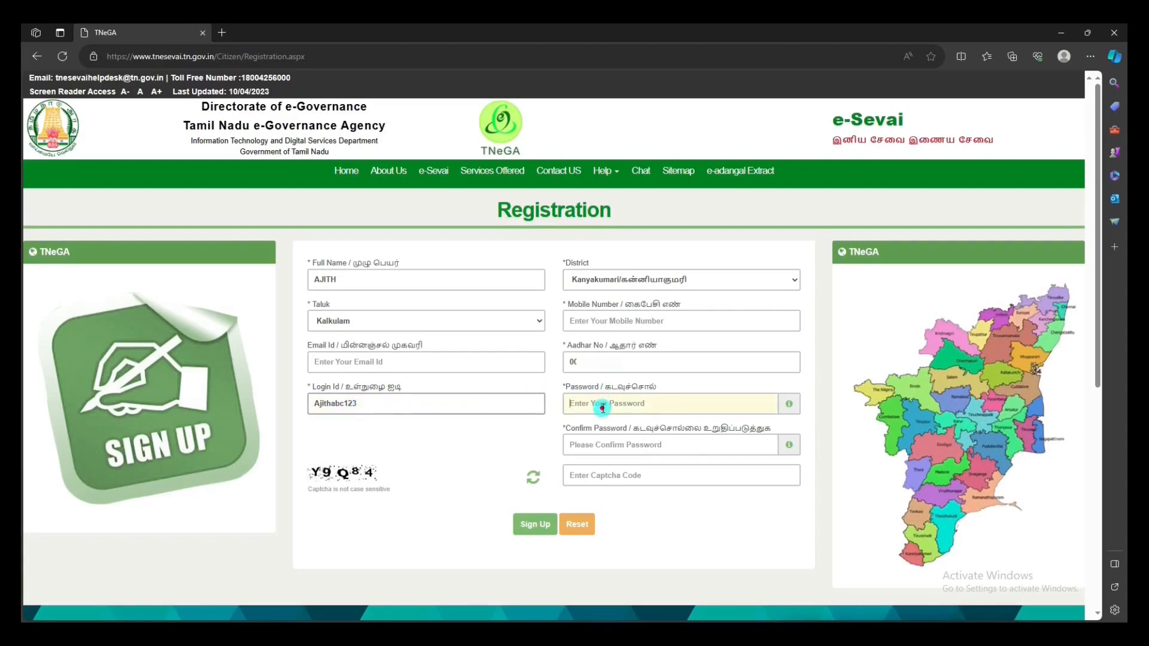
click(603, 408)
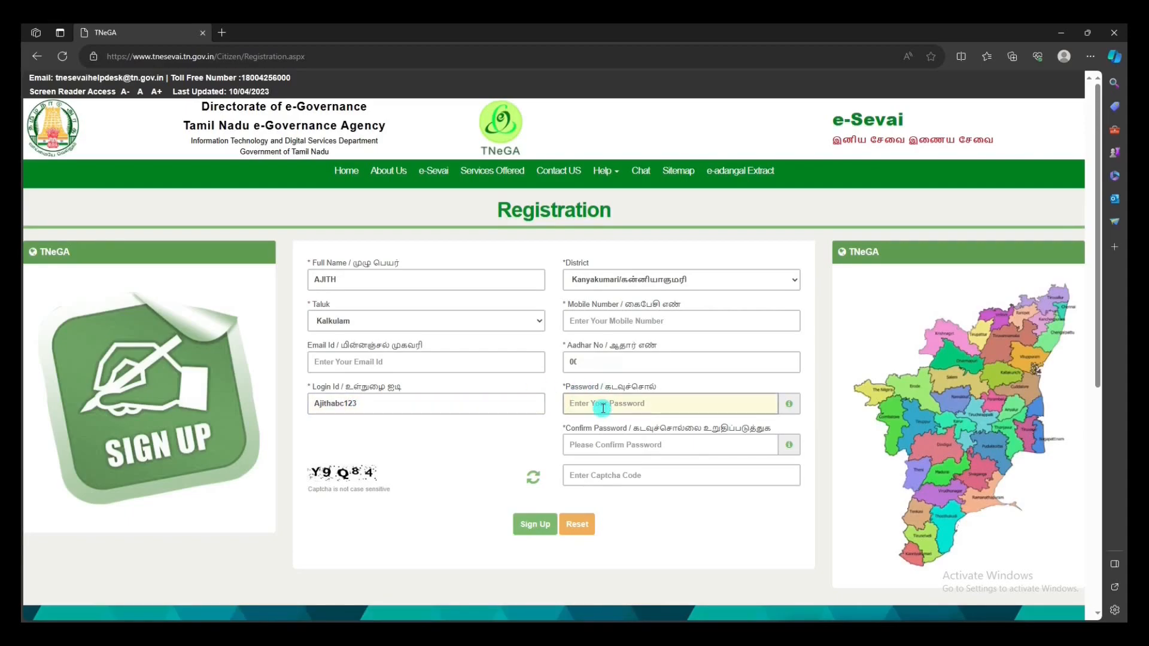
text(A•••••••••)
click(610, 443)
text(•)
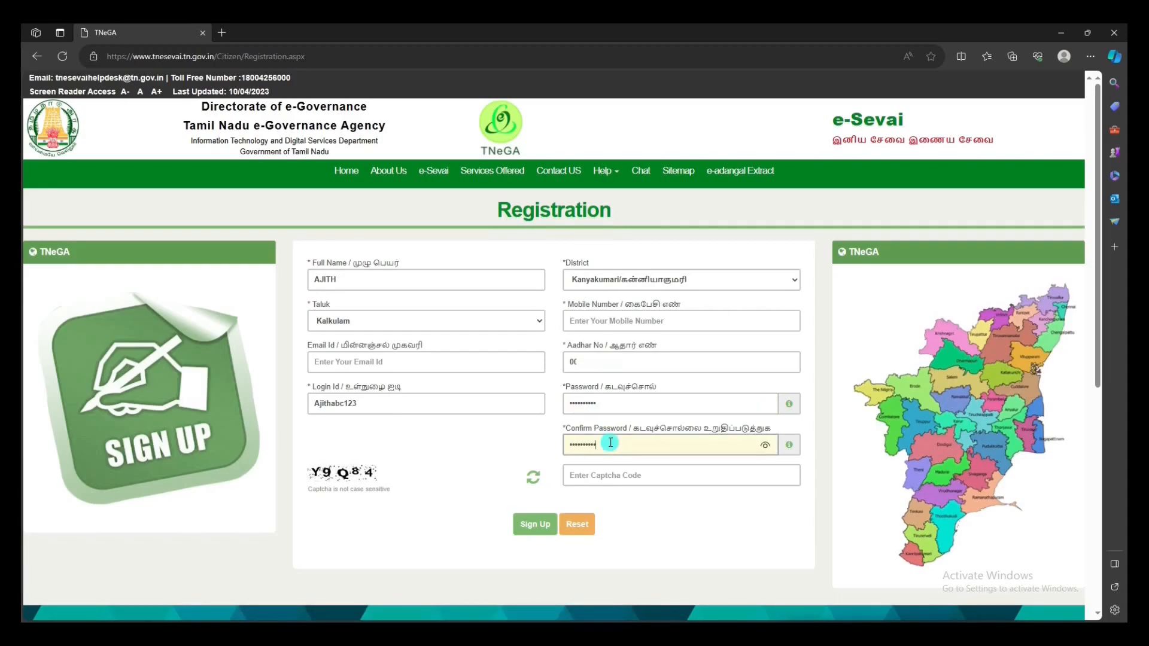
click(611, 479)
text(Y9Q84)
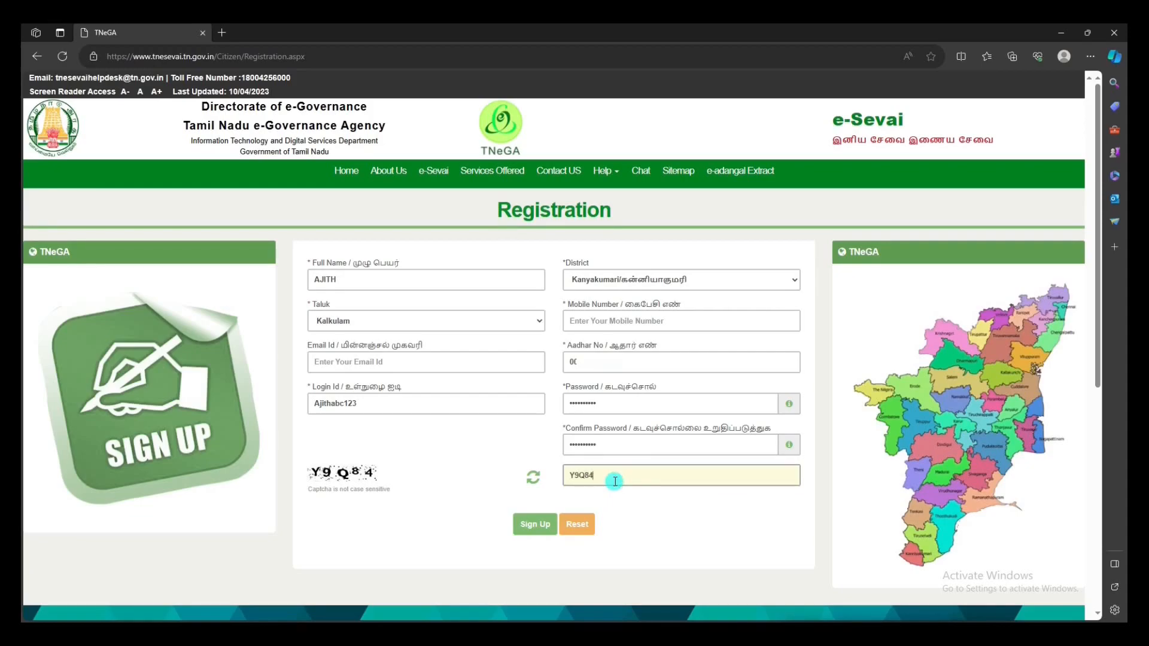
click(527, 525)
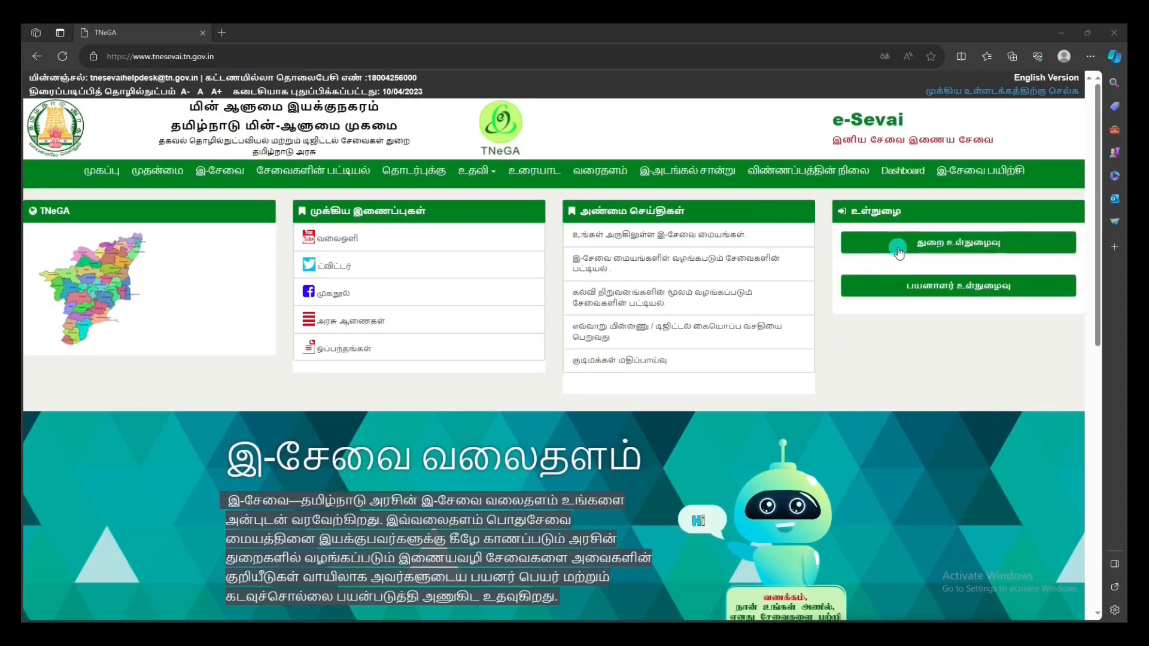
Step: Log in as a citizen with the new account's user name, password and captcha
click(898, 286)
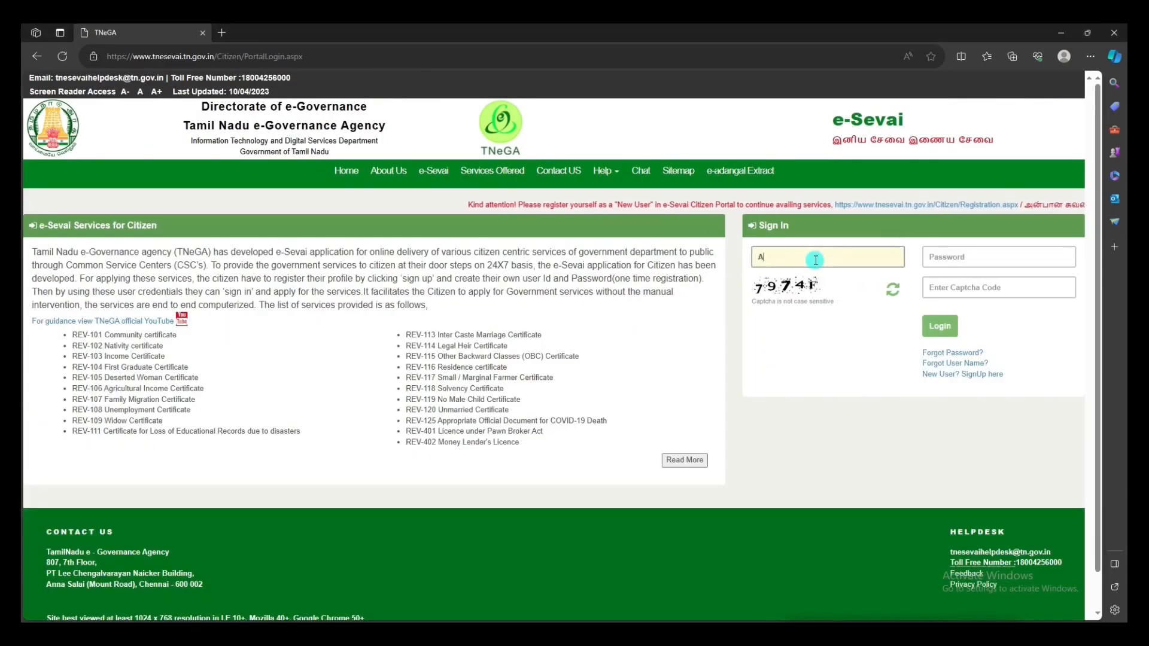
text(c123)
click(954, 257)
text(••••••••••)
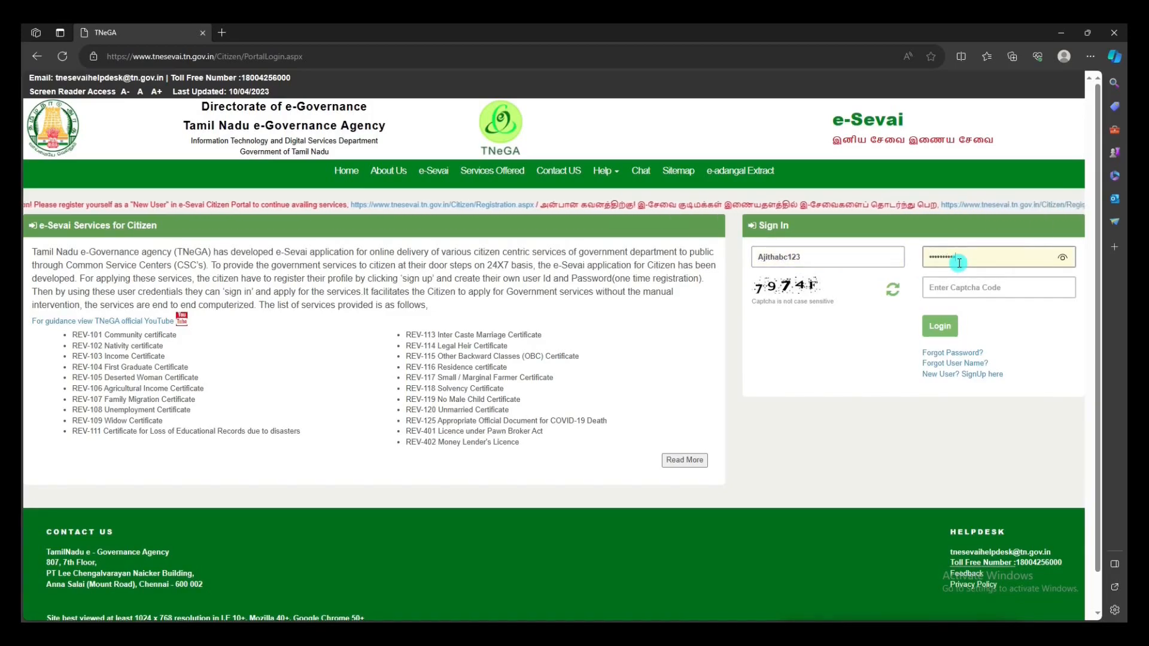
click(969, 289)
text(7974r)
click(939, 326)
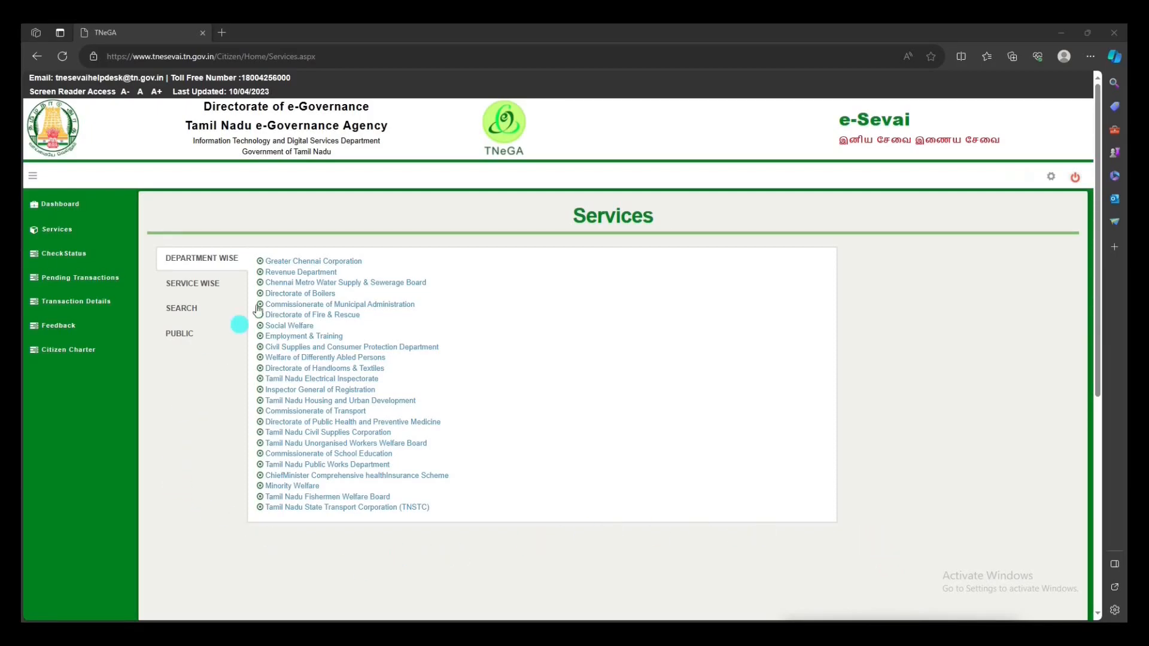
Step: Choose REV-101 Community certificate under Revenue Department, maximize the e-District window and proceed
click(300, 274)
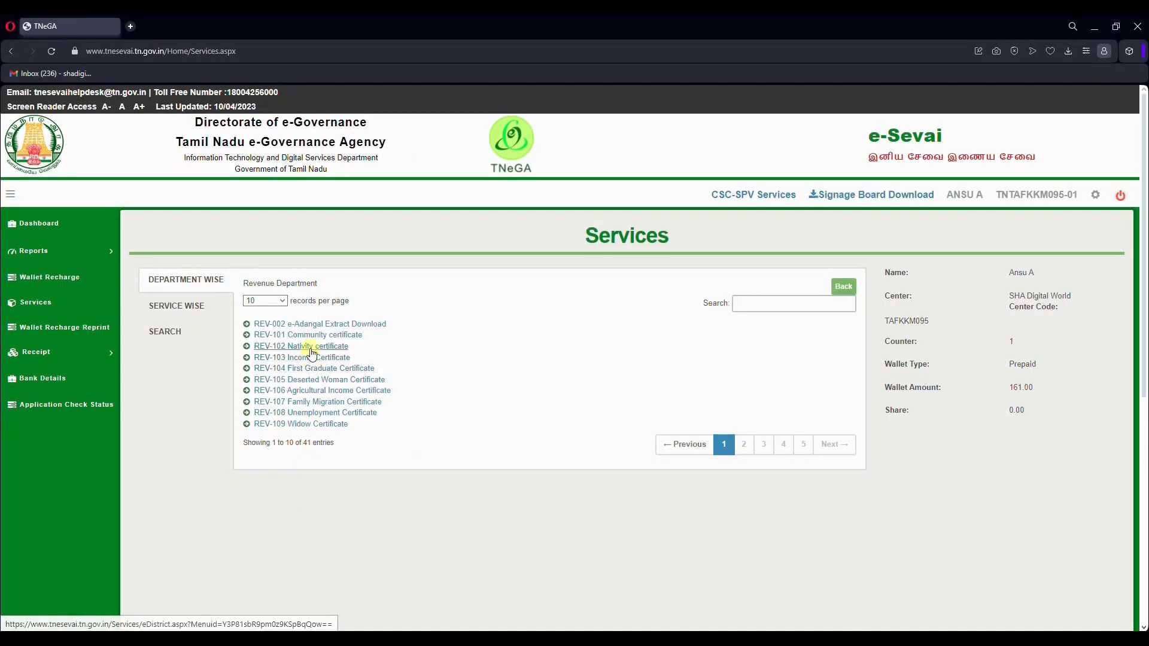
click(310, 347)
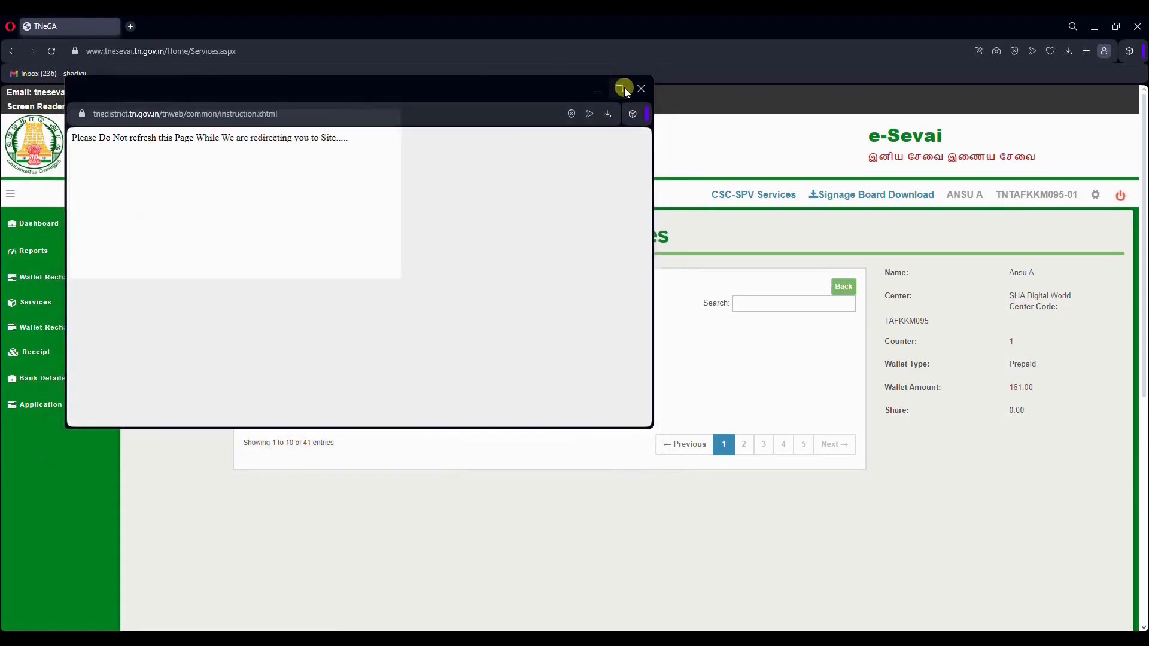
click(622, 89)
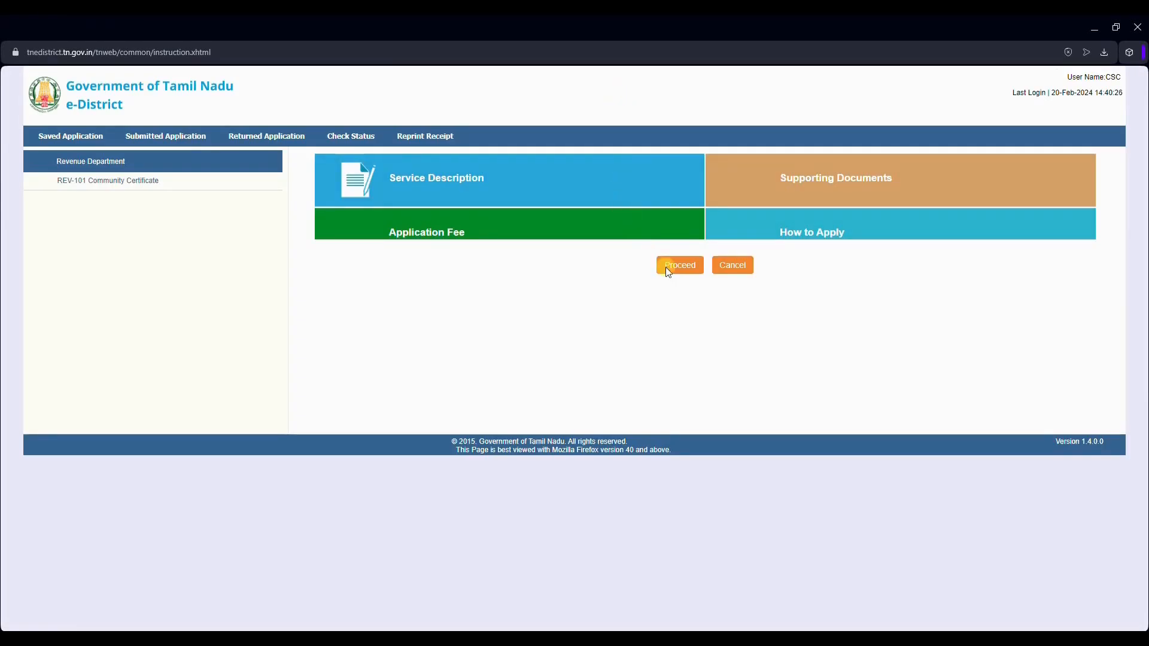
click(672, 290)
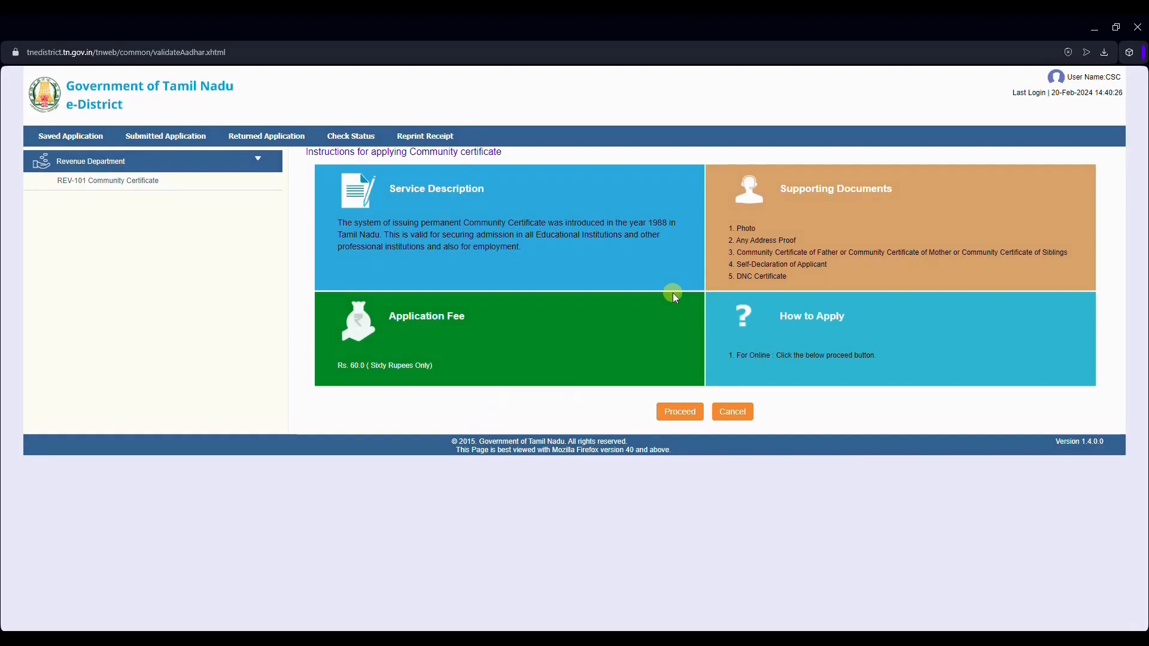
Step: Search for the applicant by Aadhaar number, then start a new CAN registration
click(680, 413)
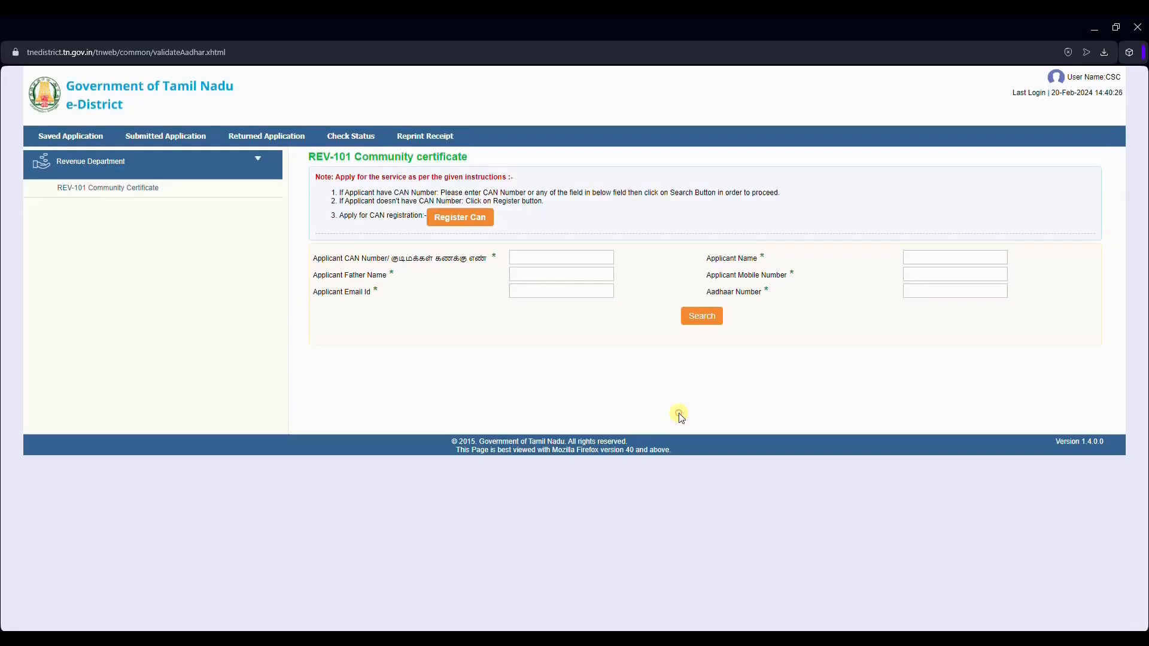
click(943, 290)
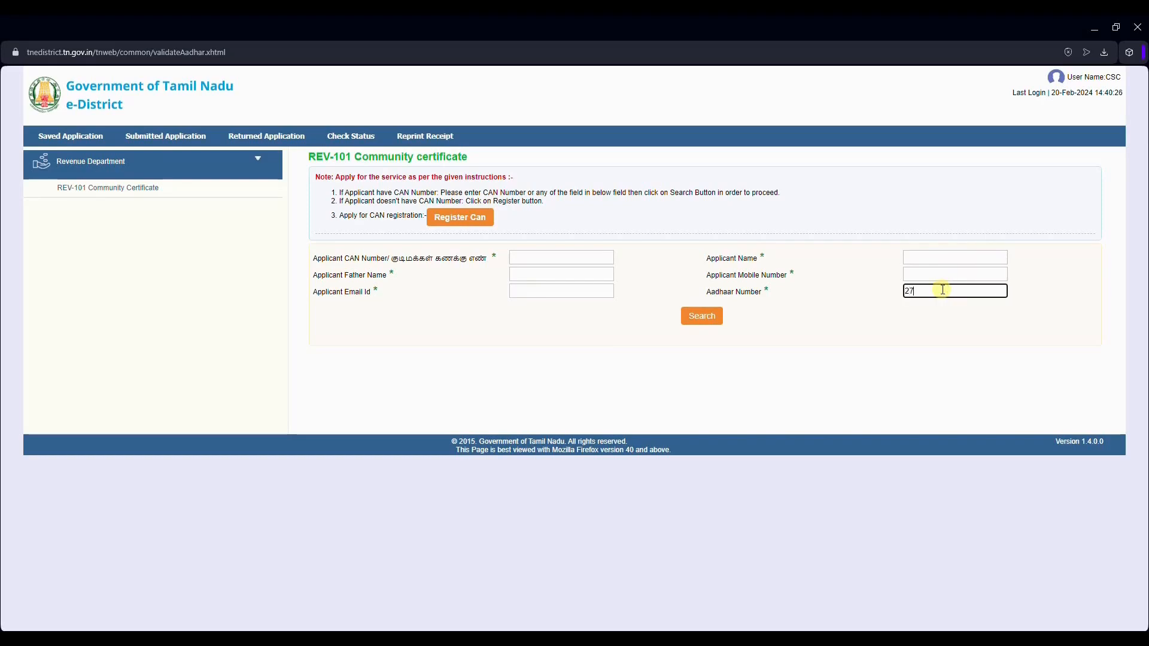
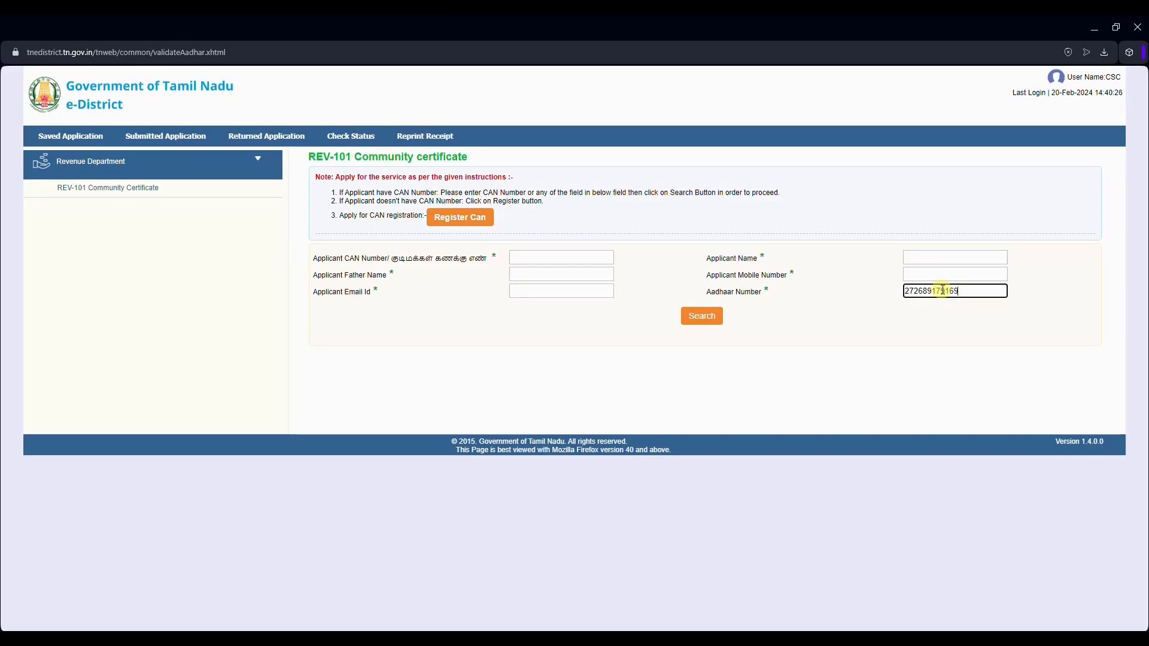
click(700, 317)
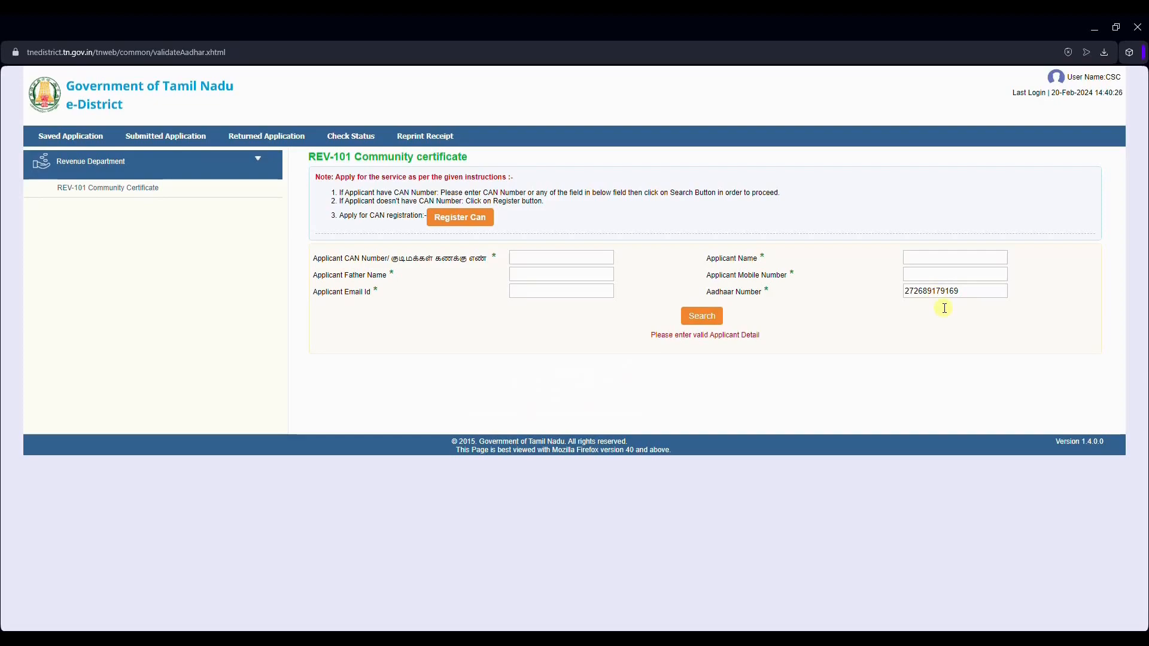
double_click(933, 292)
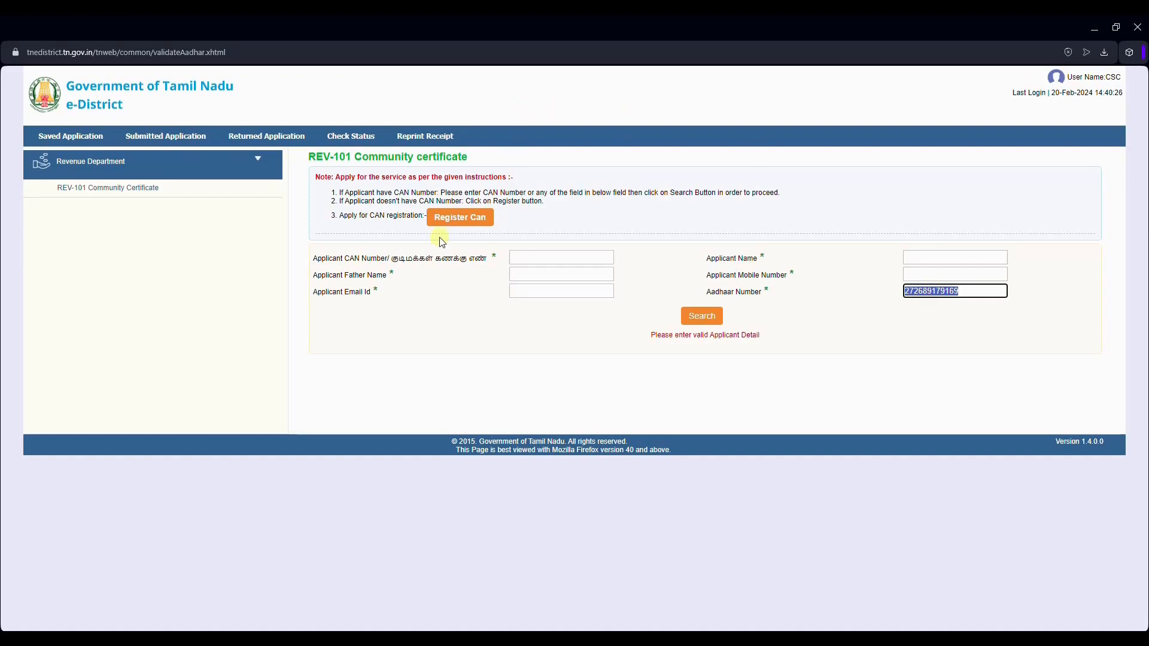
click(456, 217)
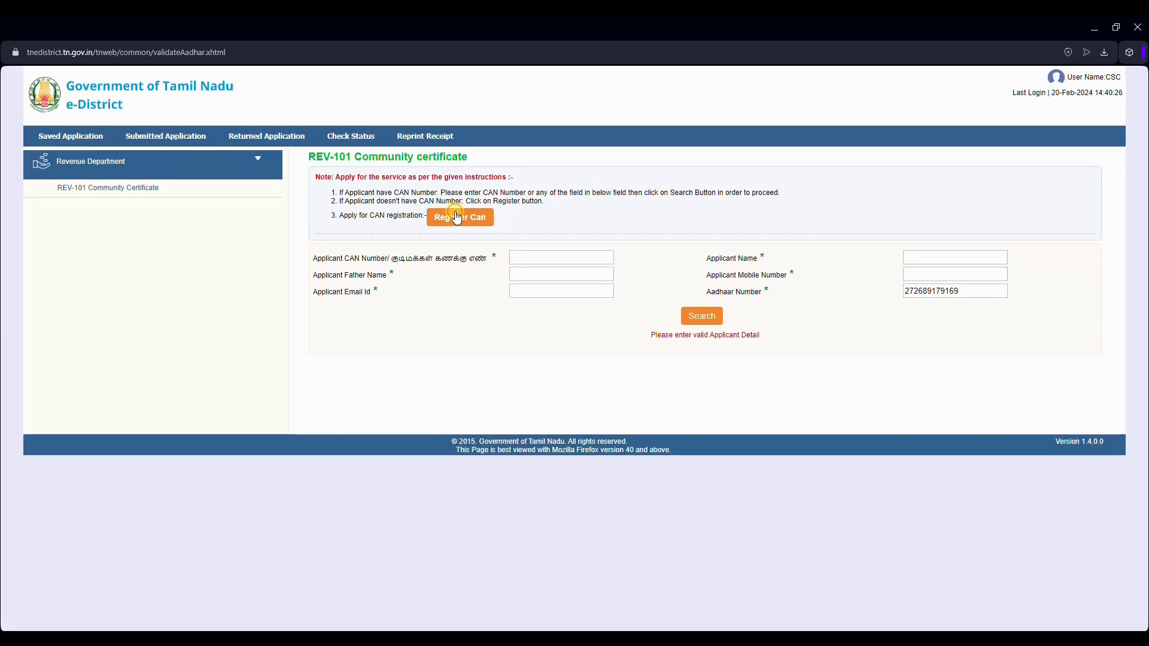
click(456, 218)
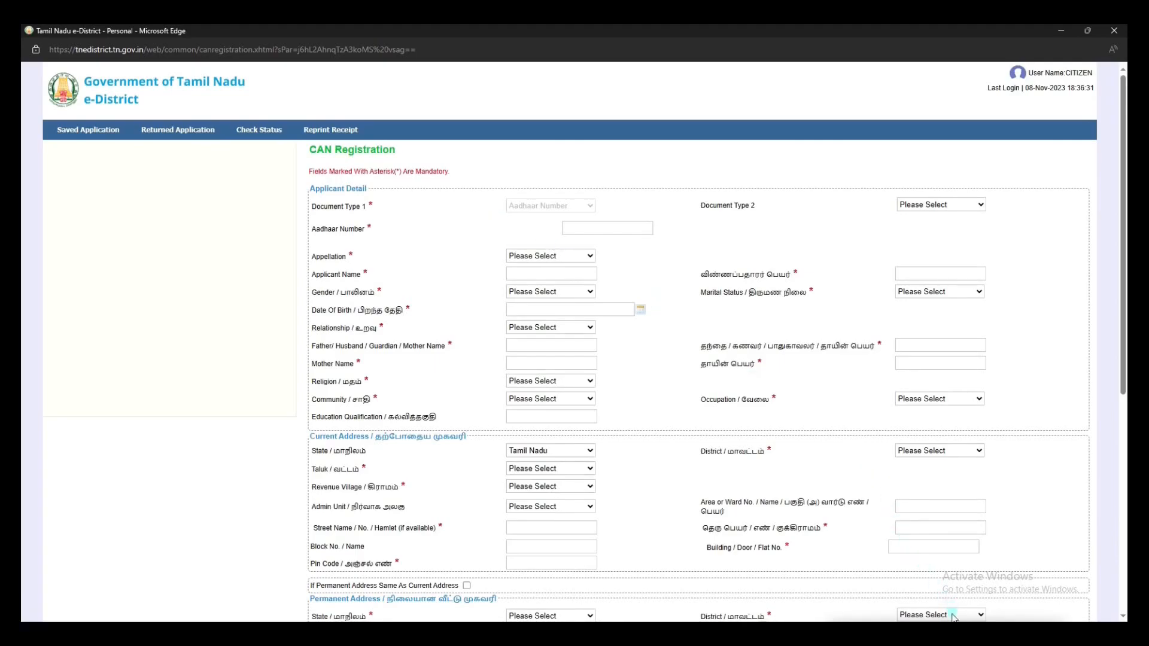
Step: Enter the Aadhaar number, appellation Thiru, the applicant's name and gender Male
mouse_move(298, 223)
mouse_down()
mouse_move(411, 273)
mouse_move(427, 318)
mouse_up()
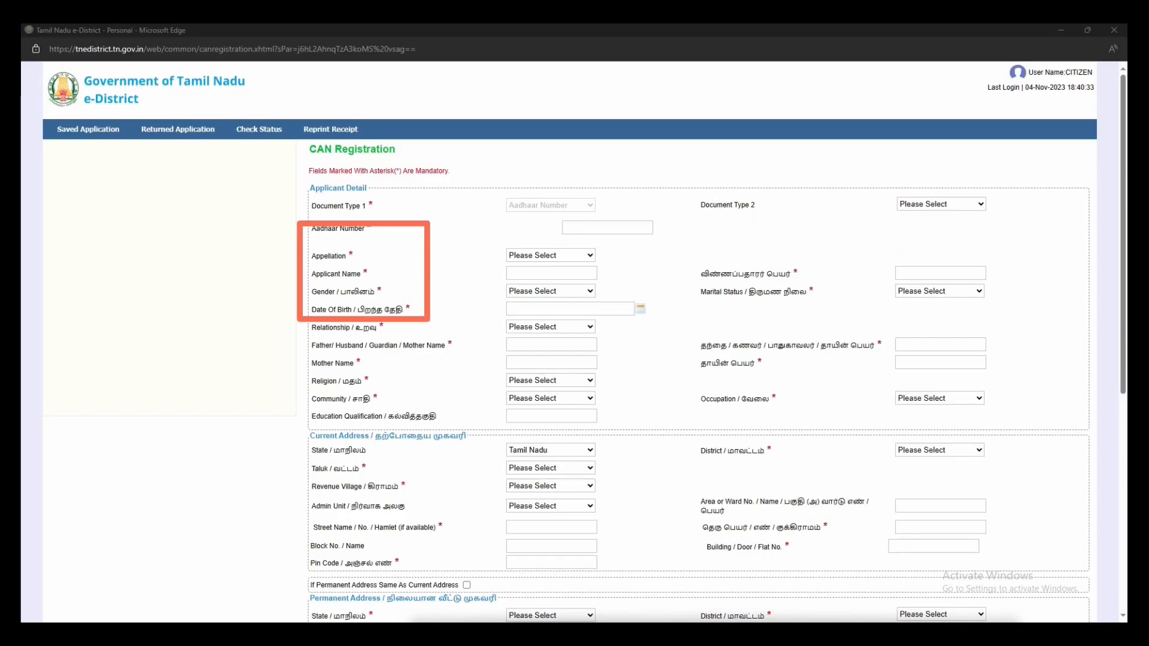
key(Escape)
click(604, 228)
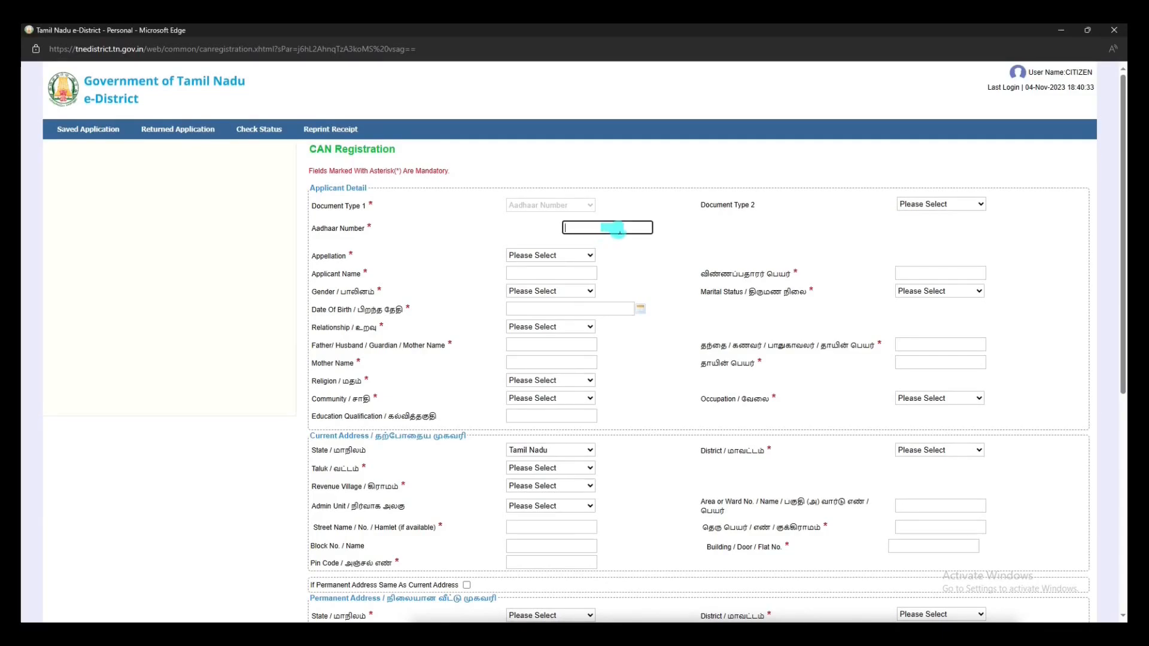
text(000)
click(589, 256)
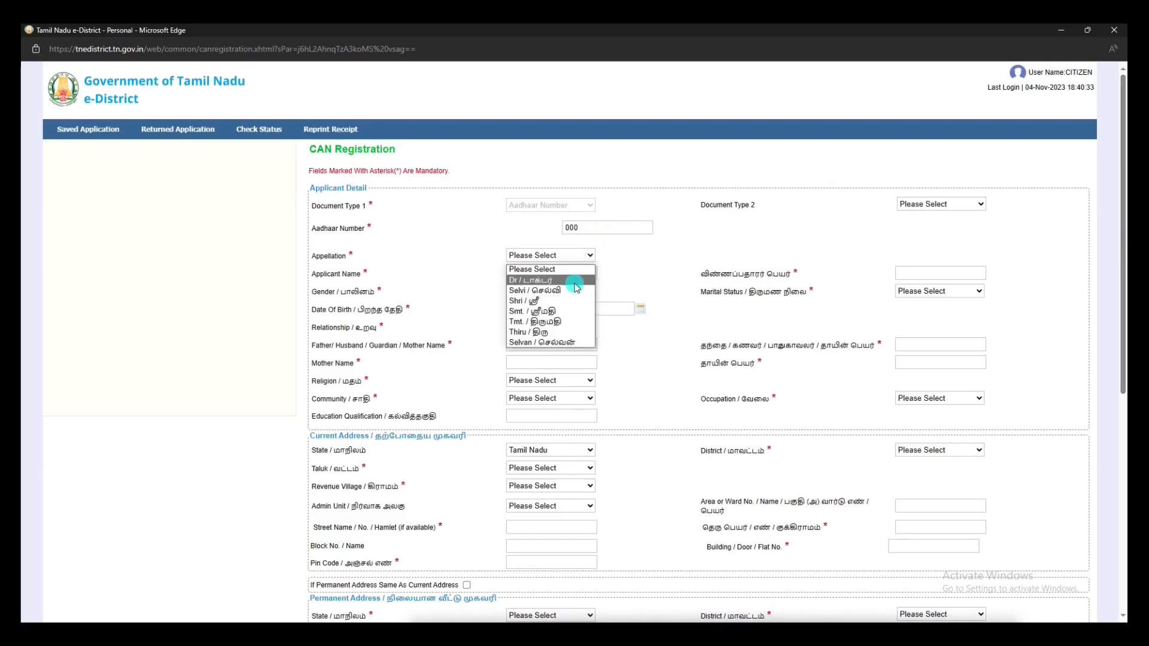
click(576, 332)
click(542, 272)
text(AJITH)
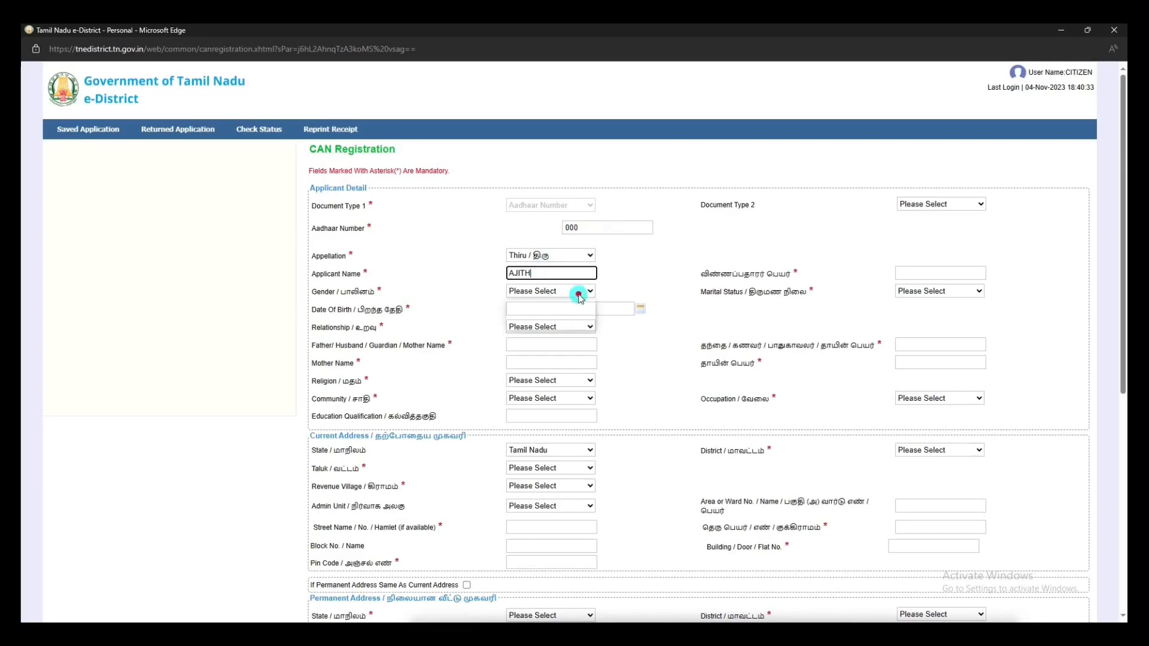
click(581, 292)
click(570, 317)
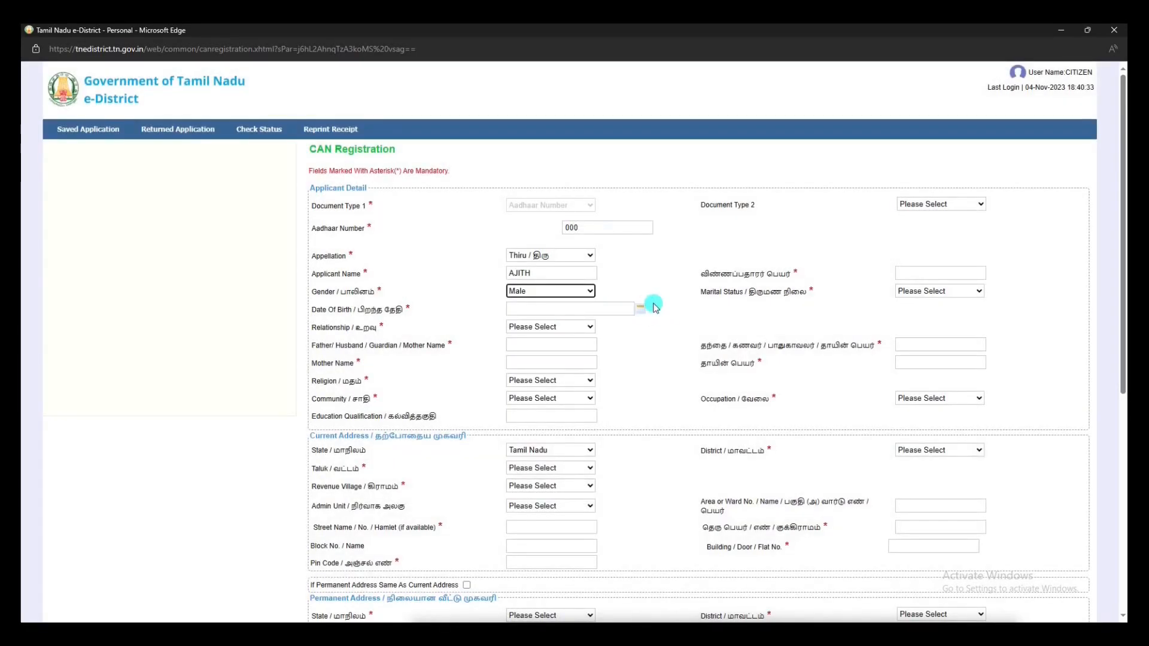
Step: Set the date of birth to the 6th, year 2000, using the calendar
click(639, 308)
click(571, 326)
click(580, 351)
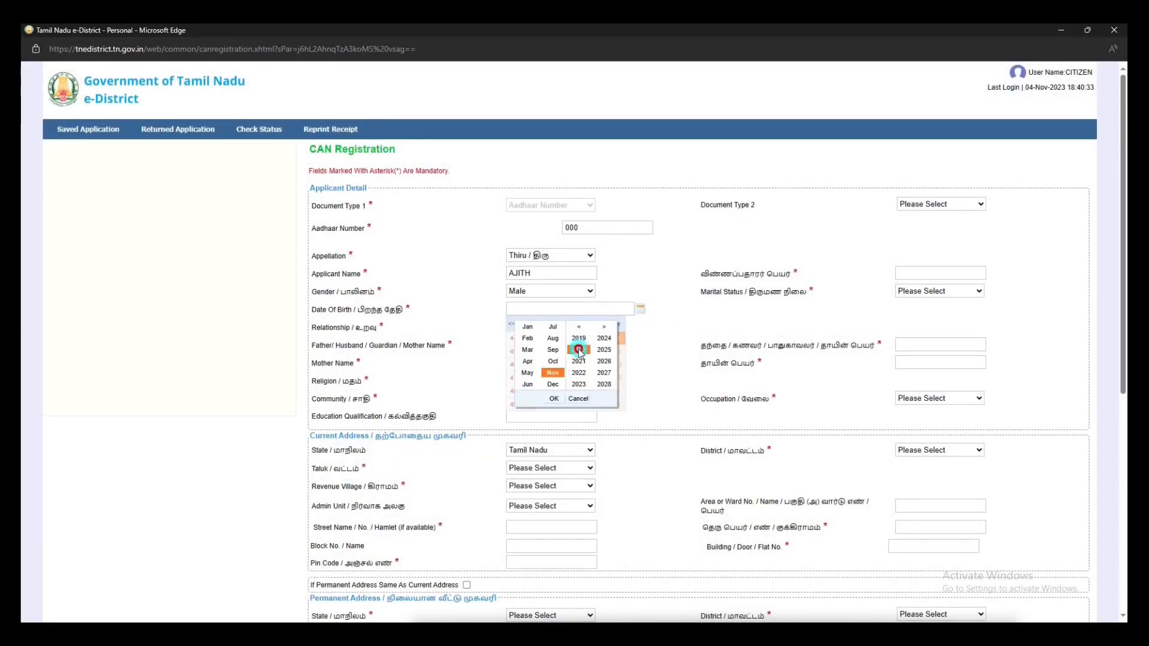
double_click(577, 329)
click(578, 350)
click(553, 399)
click(550, 358)
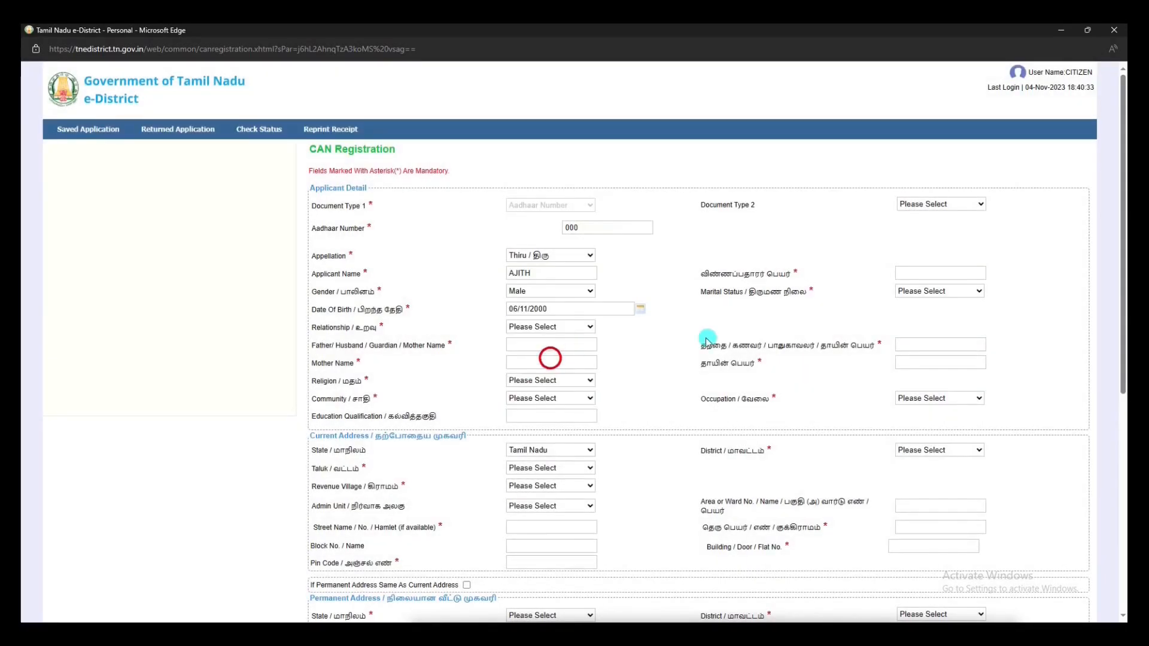
Step: Set relationship Father, enter the parents' names, religion Christian and community BC
click(583, 327)
click(578, 350)
click(533, 345)
text(AYYAPPAN)
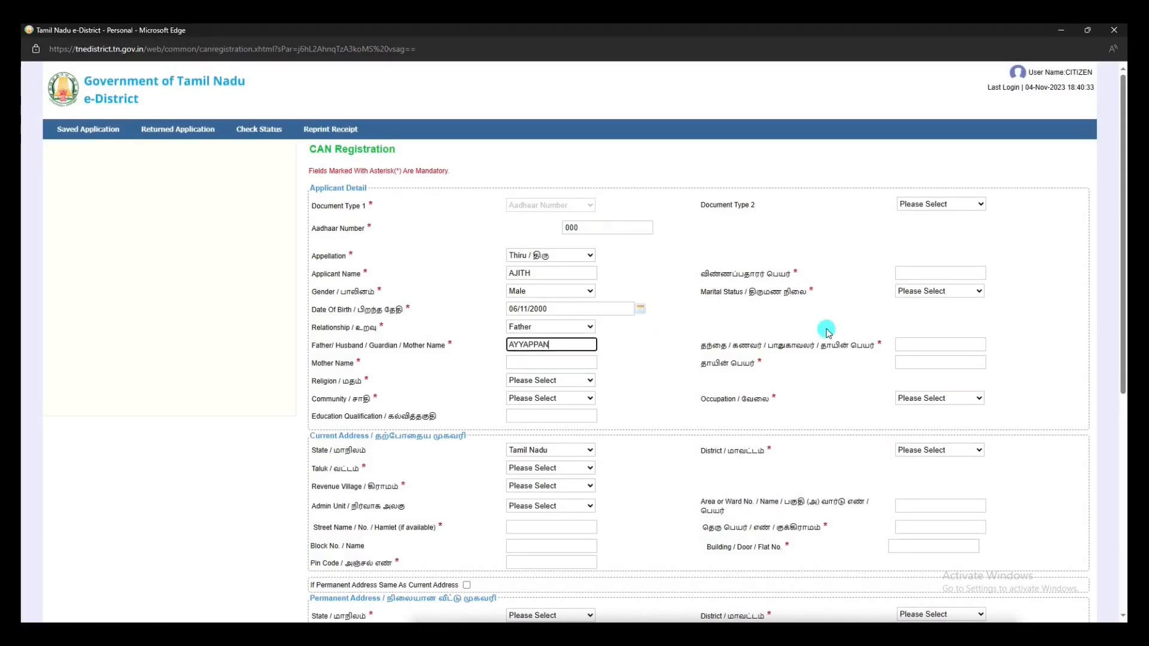
click(548, 361)
text(GEE)
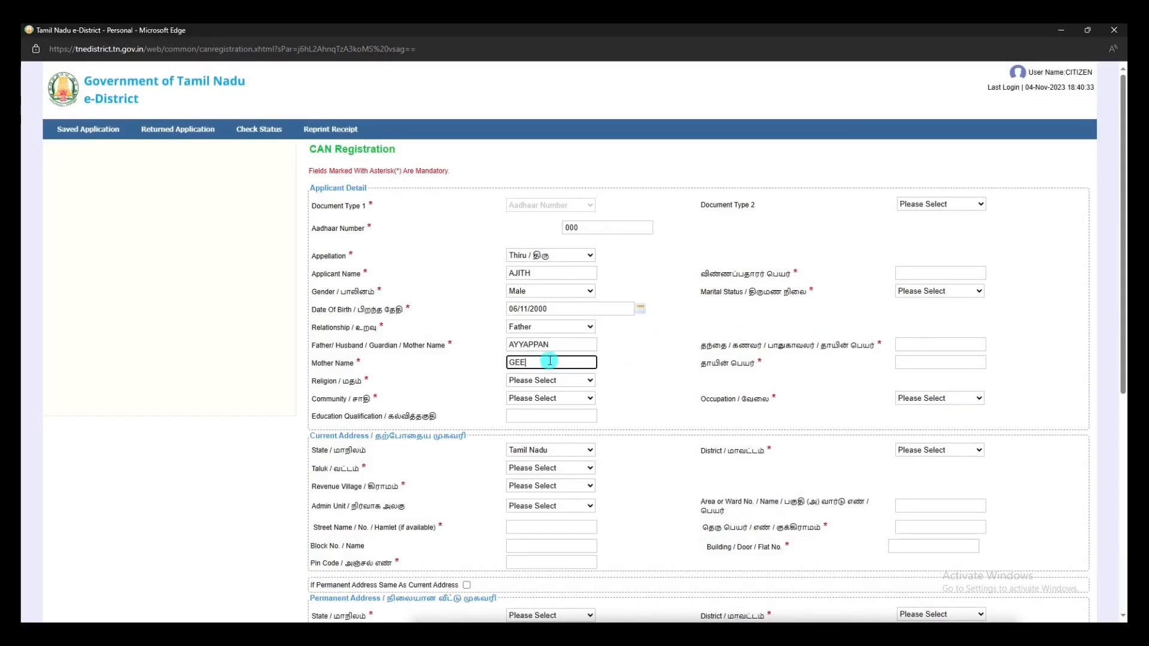
click(551, 380)
click(566, 417)
click(549, 398)
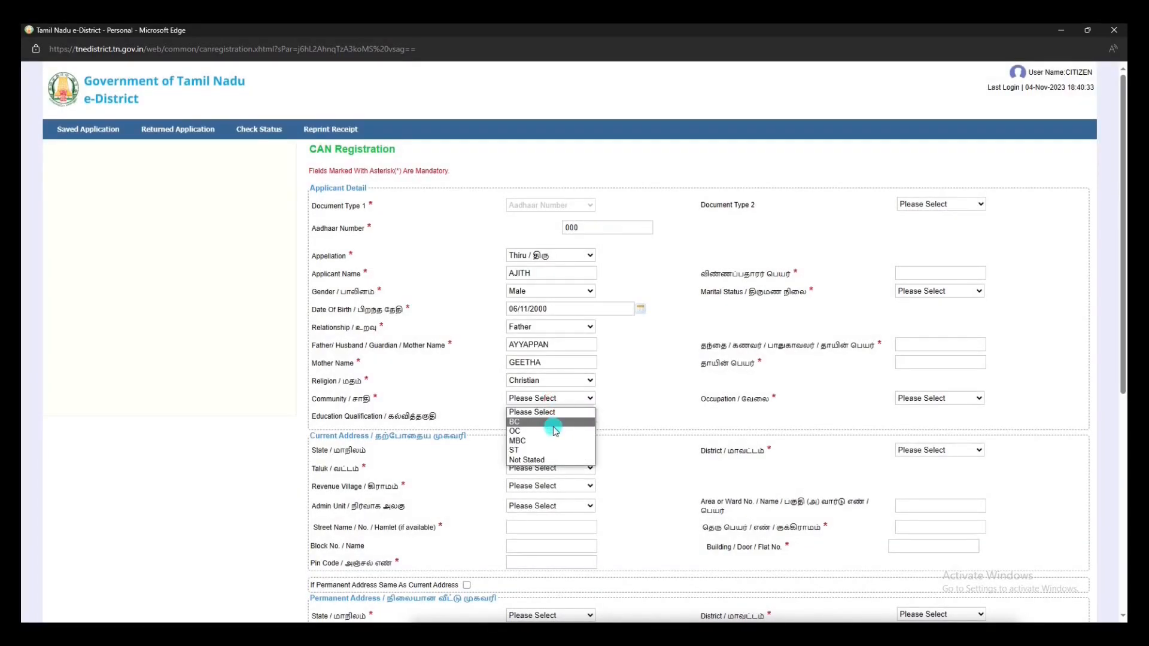
click(551, 425)
Step: Enter the Tamil names, marital status Unmarried and occupation Not stated
click(933, 273)
text(AJ)
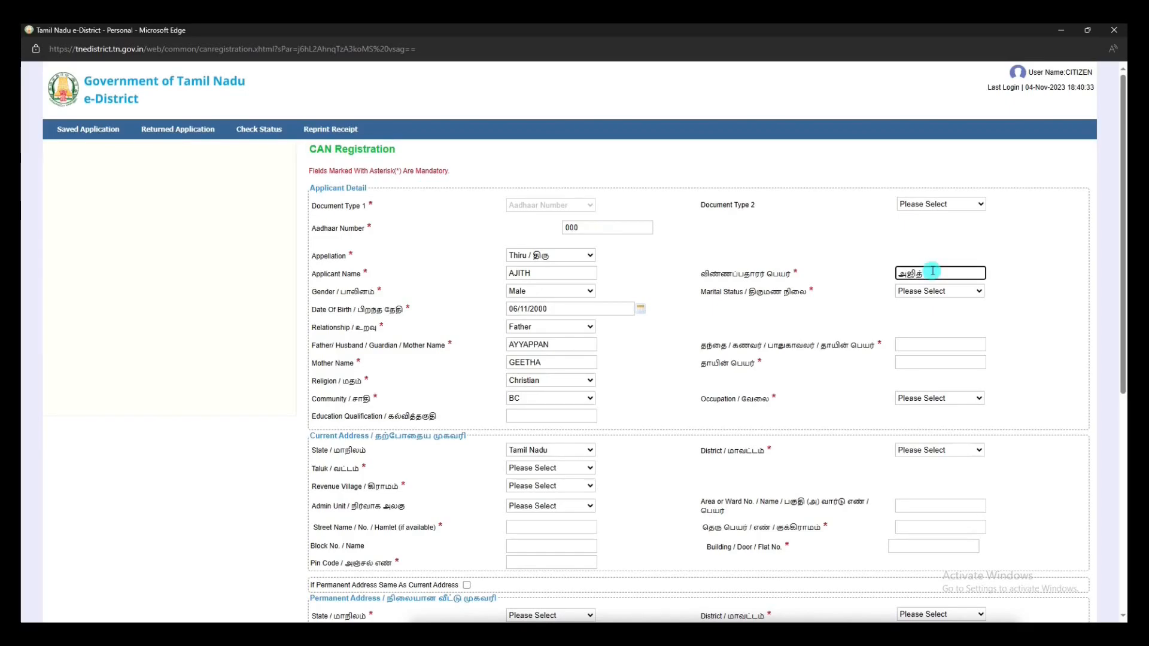
click(939, 291)
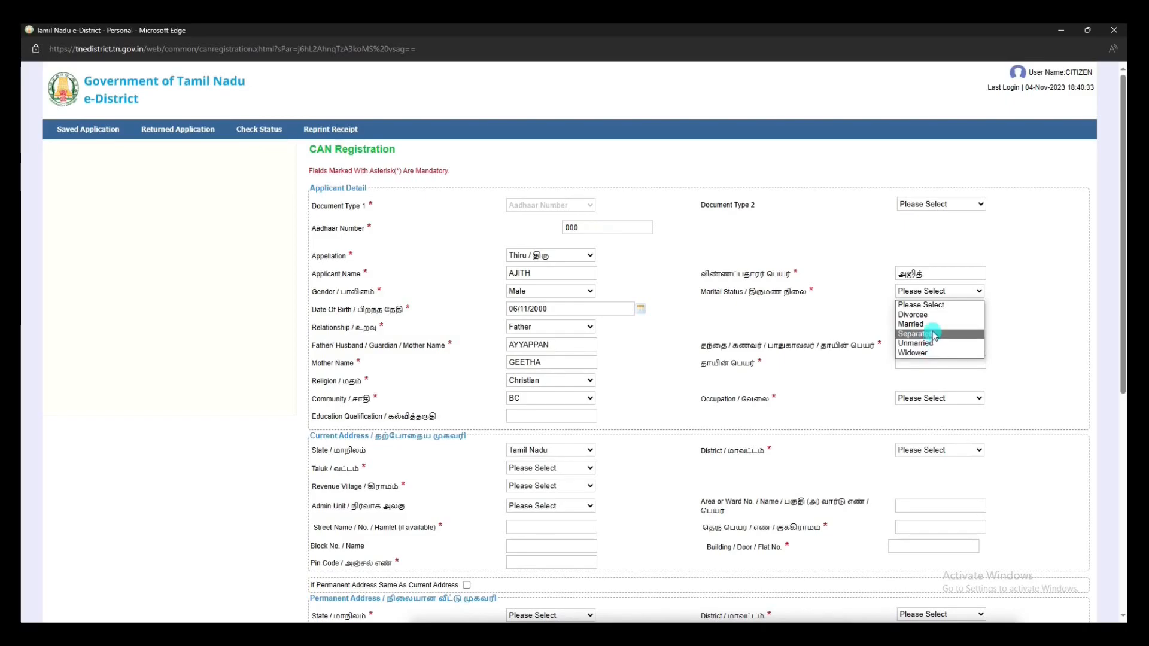
click(937, 343)
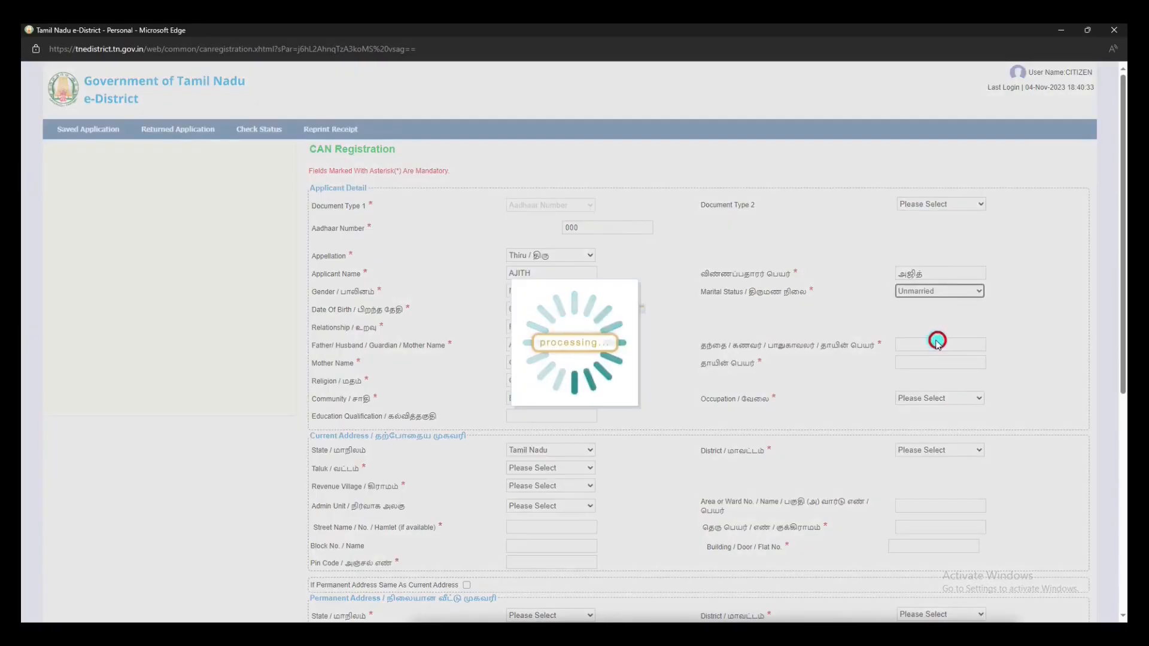
click(928, 348)
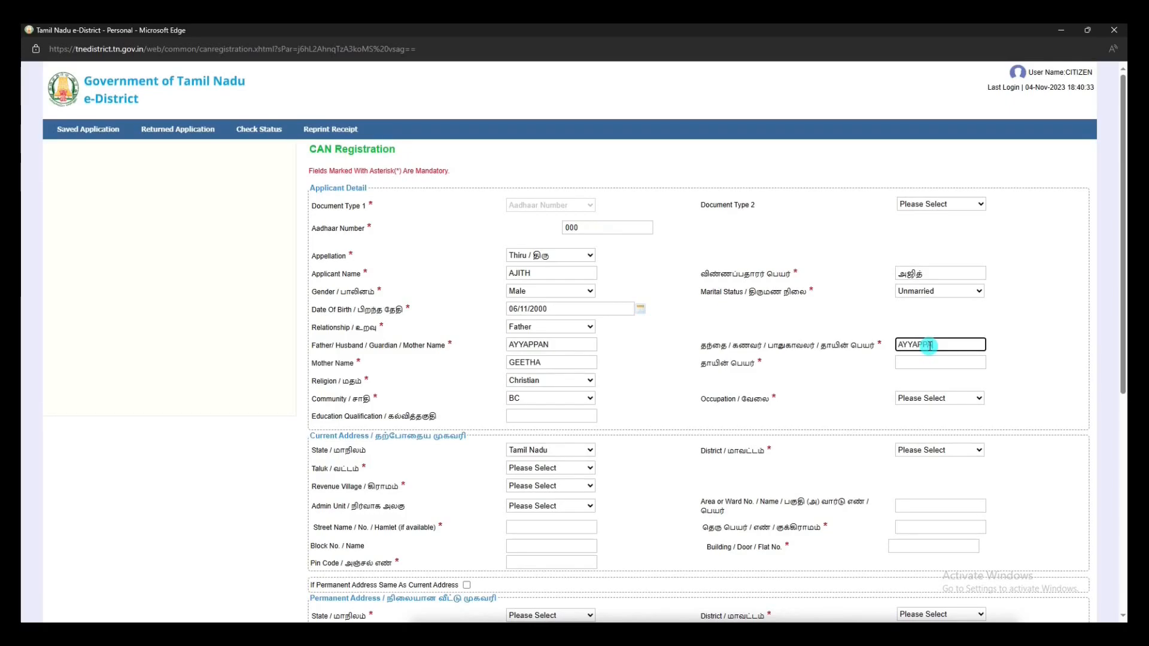
click(931, 360)
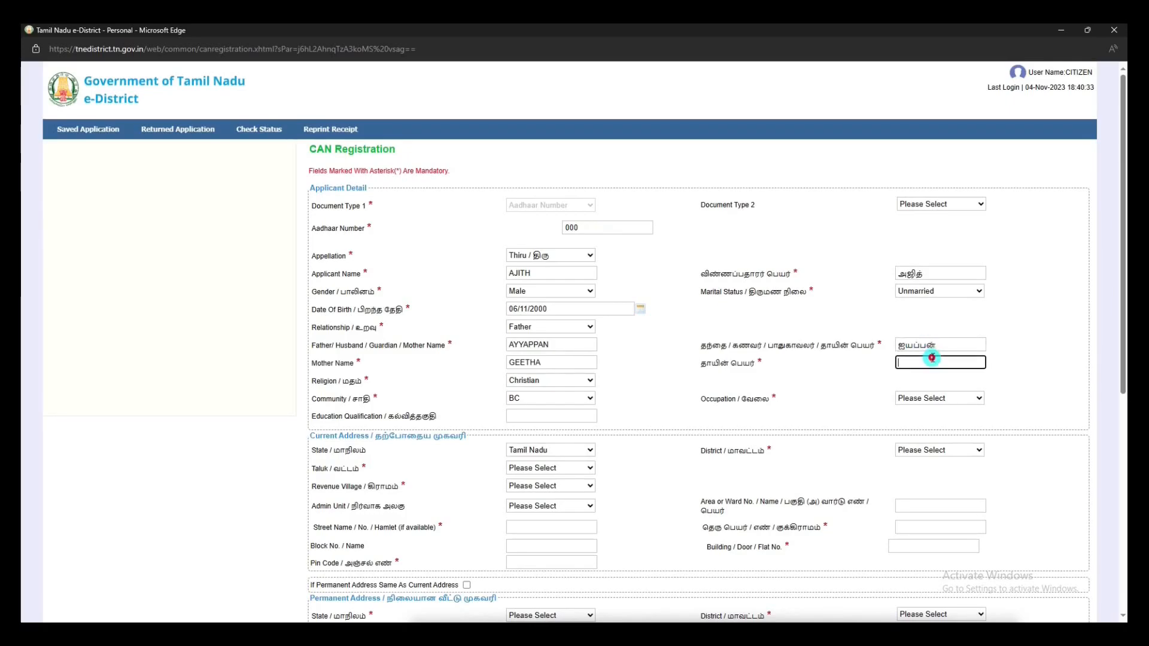
text(GEETHA)
key(space)
click(951, 402)
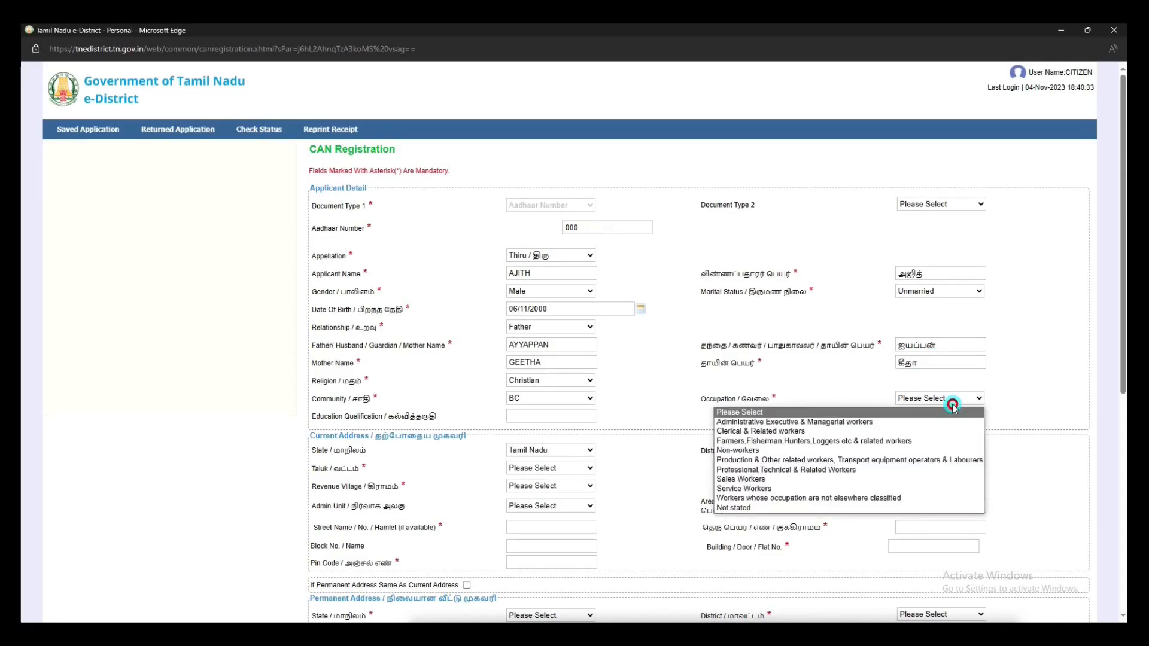
click(855, 507)
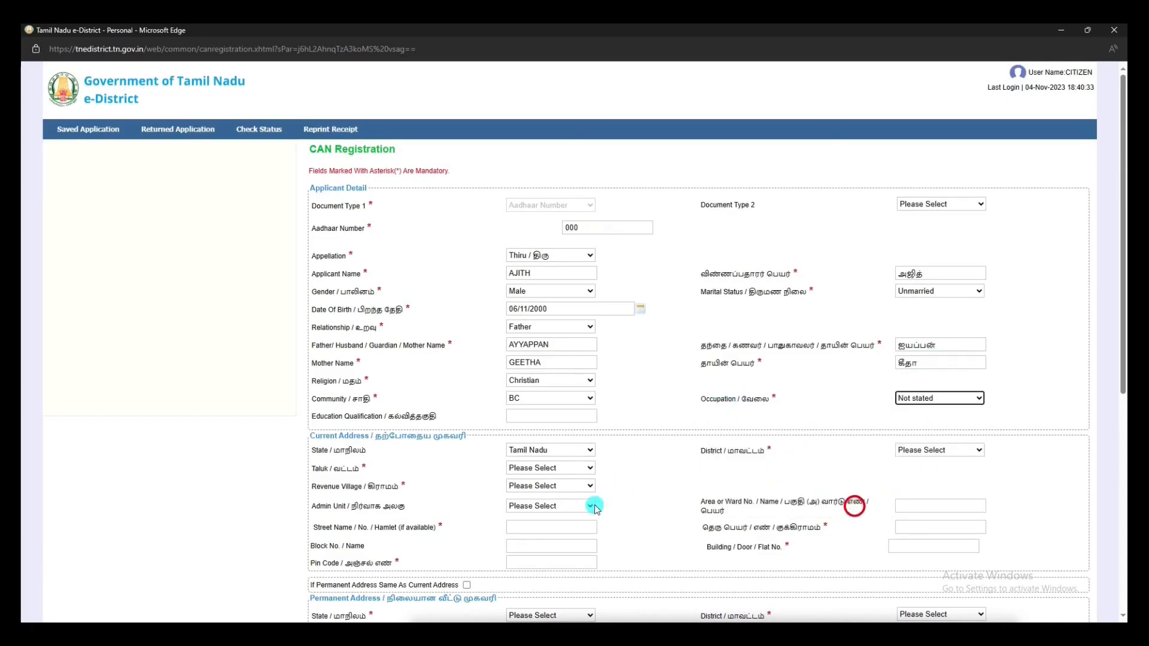
Step: Choose the current address's district, taluk and revenue village
scroll(595, 507, down, 3)
click(580, 284)
click(966, 287)
click(941, 398)
click(587, 301)
click(587, 336)
click(580, 317)
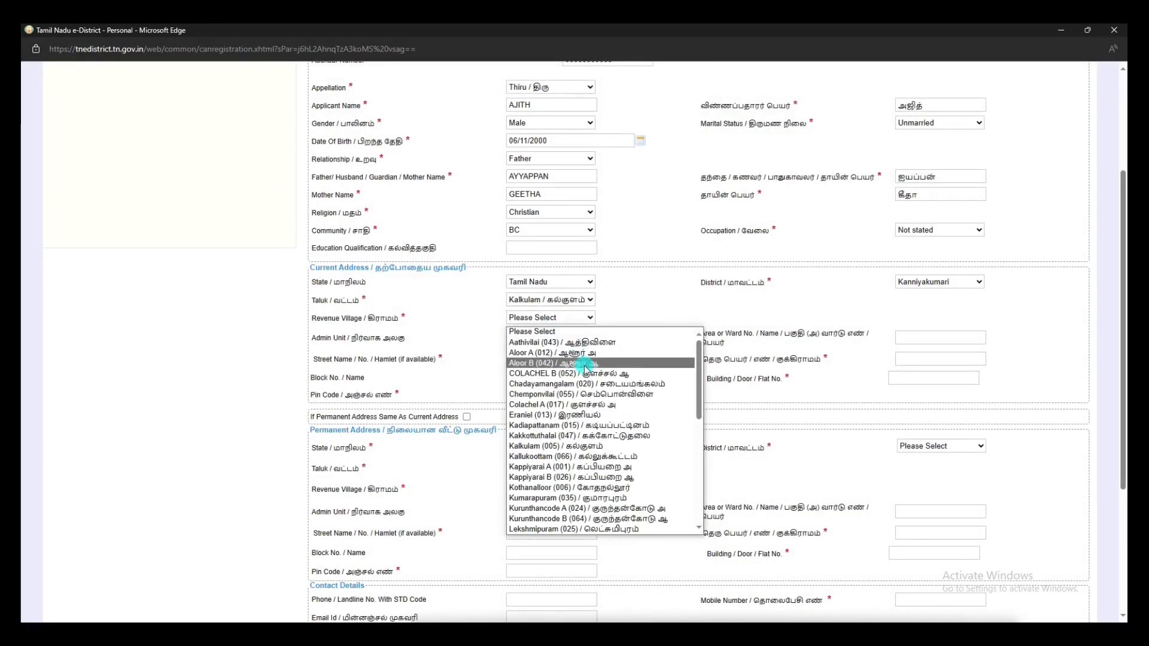
click(584, 343)
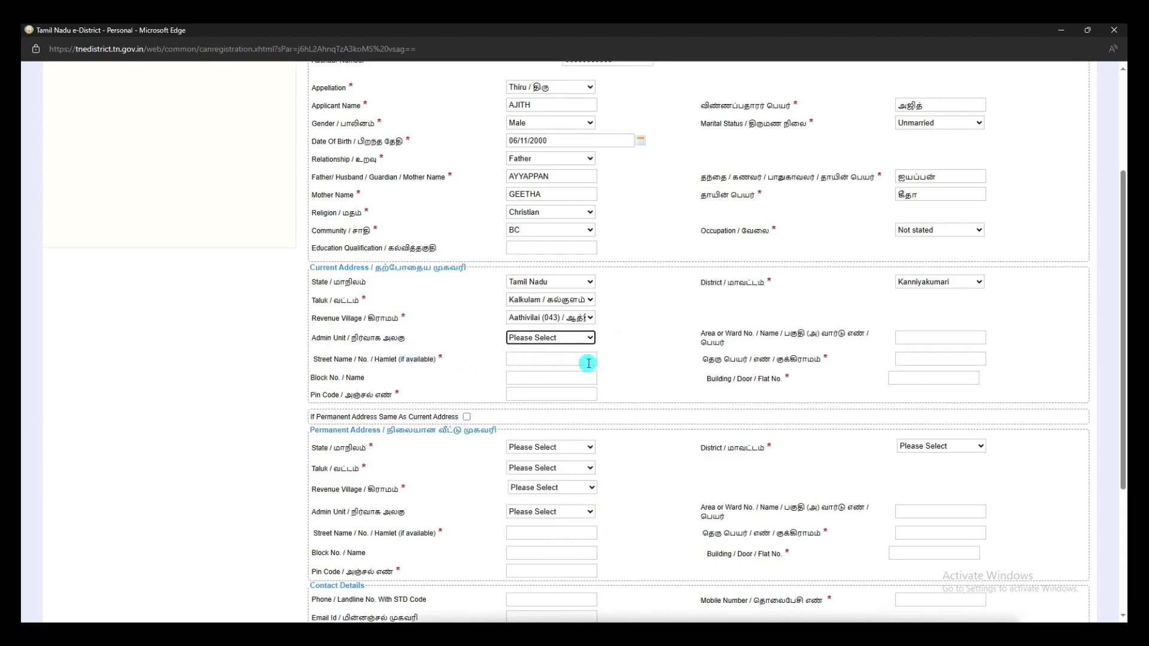
Step: Enter the street name in English and Tamil and the door number, and mark the permanent address as same
click(588, 363)
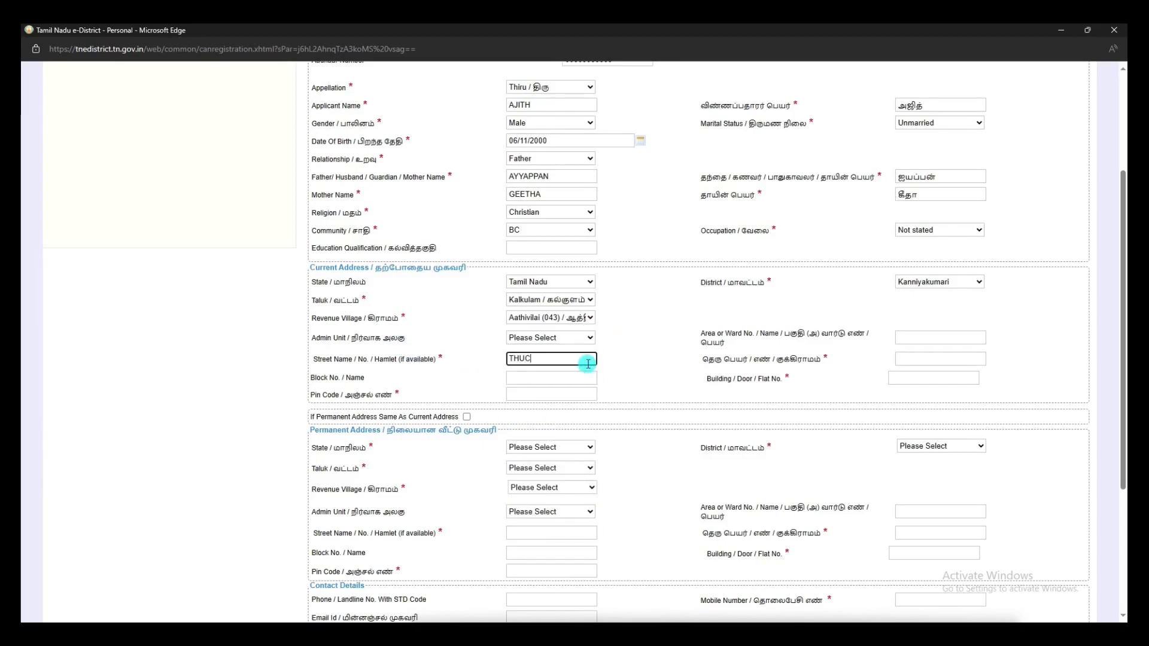
click(935, 360)
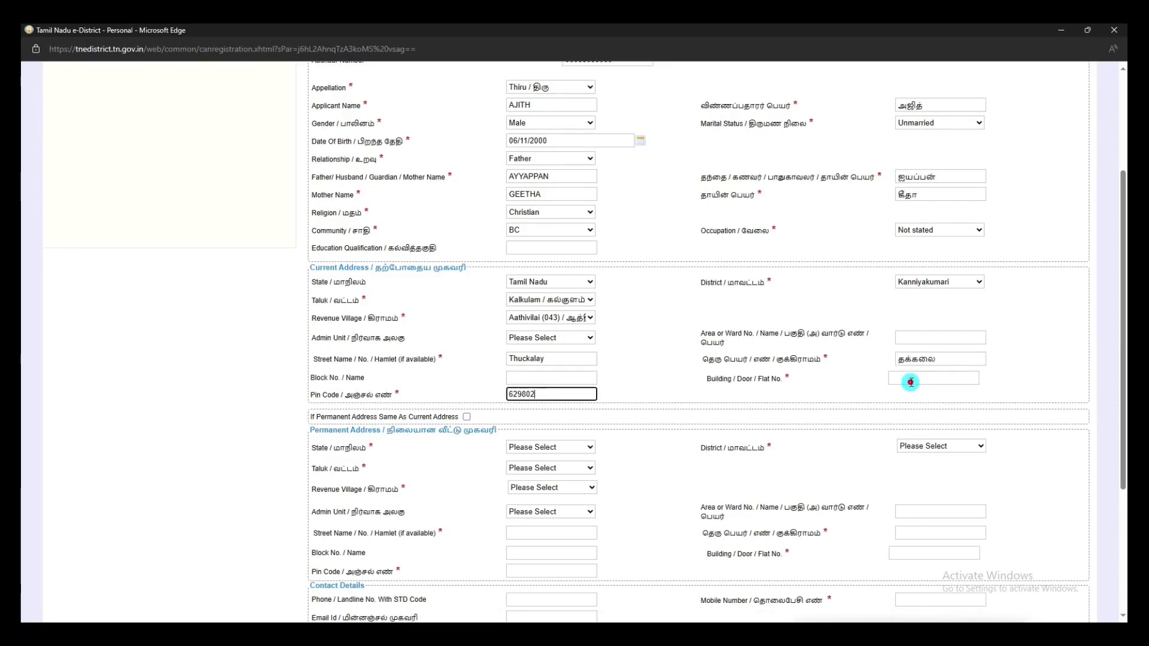
click(911, 382)
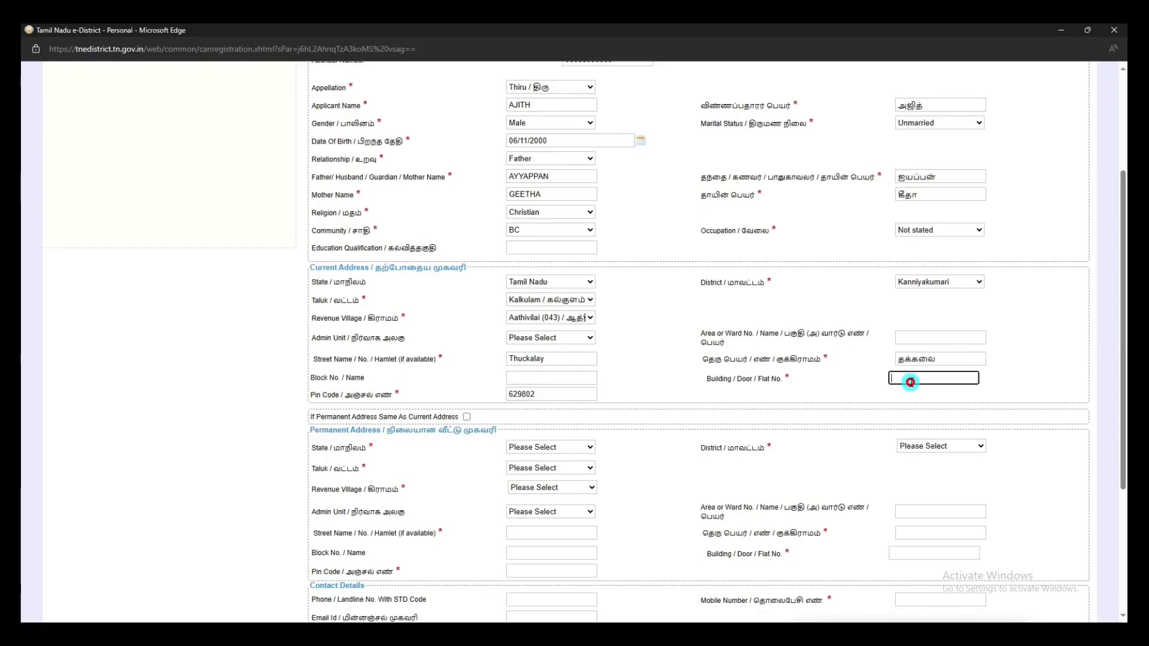
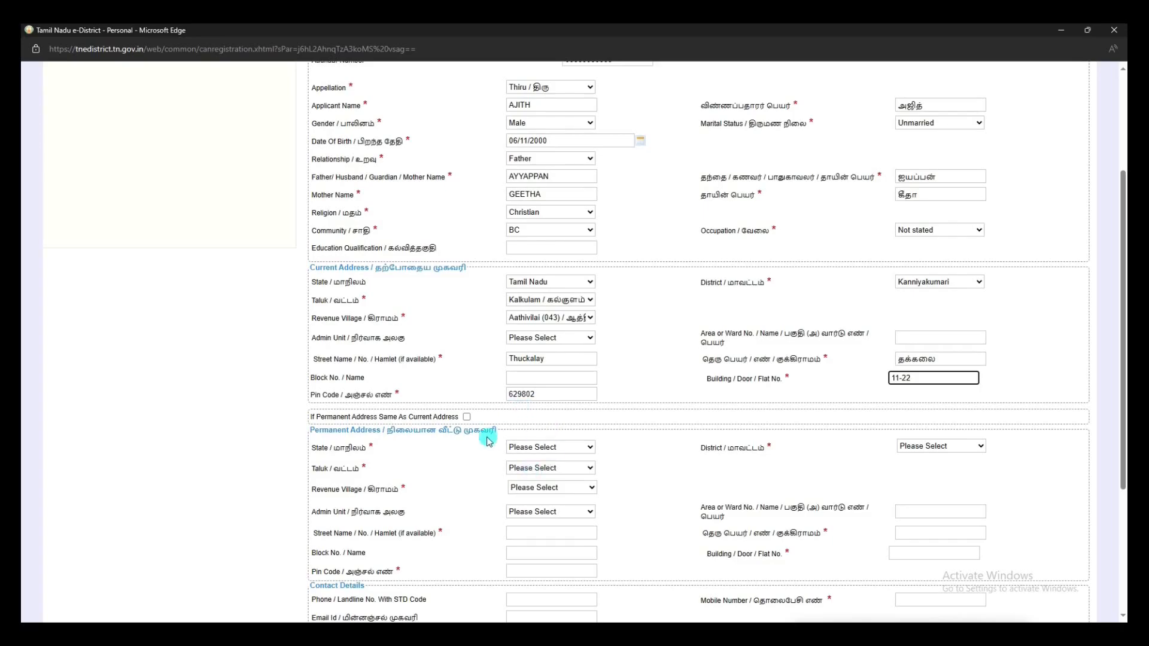
click(466, 416)
Step: Verify the mobile number with its OTP and register the CAN, accepting the no-edit warning
click(942, 446)
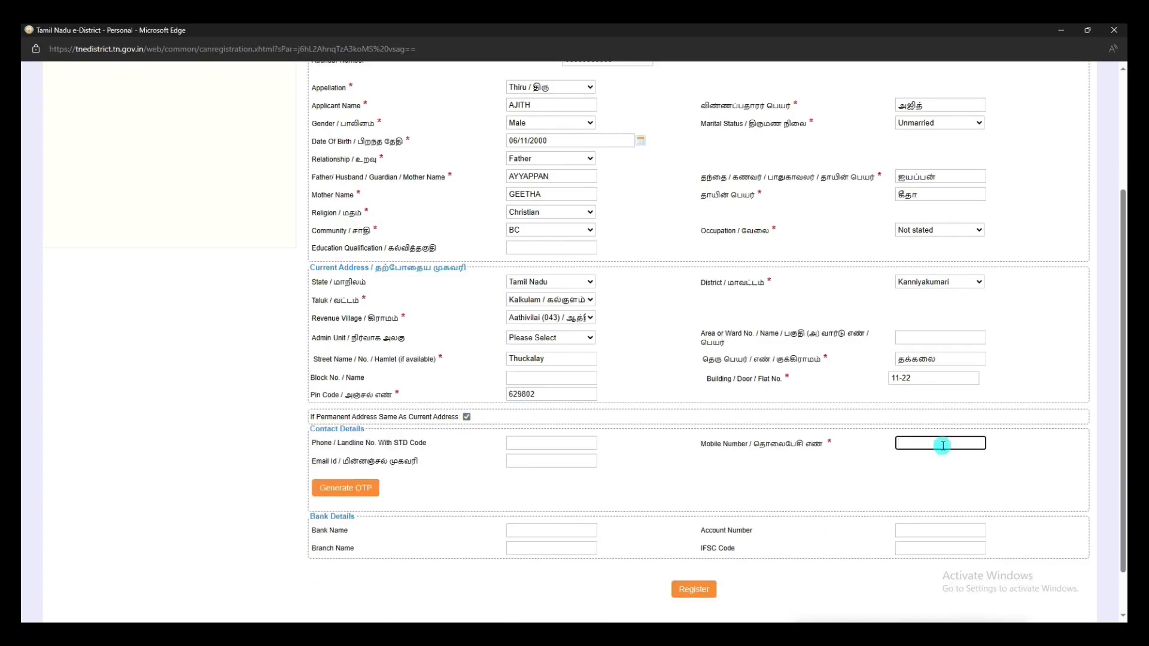
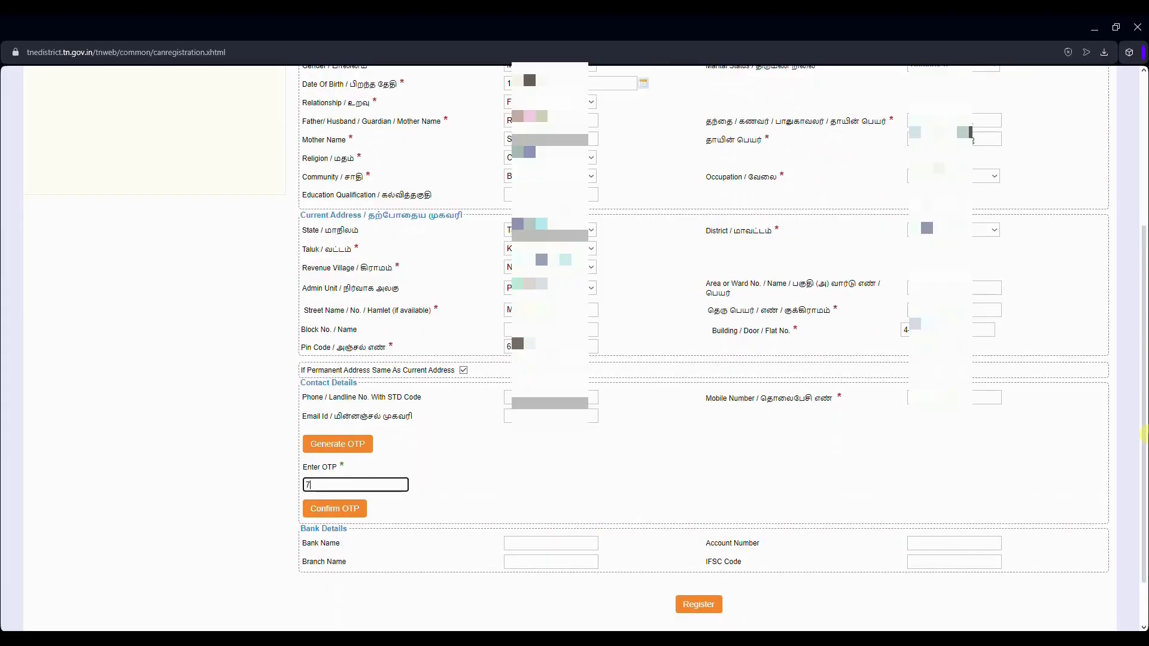
click(335, 509)
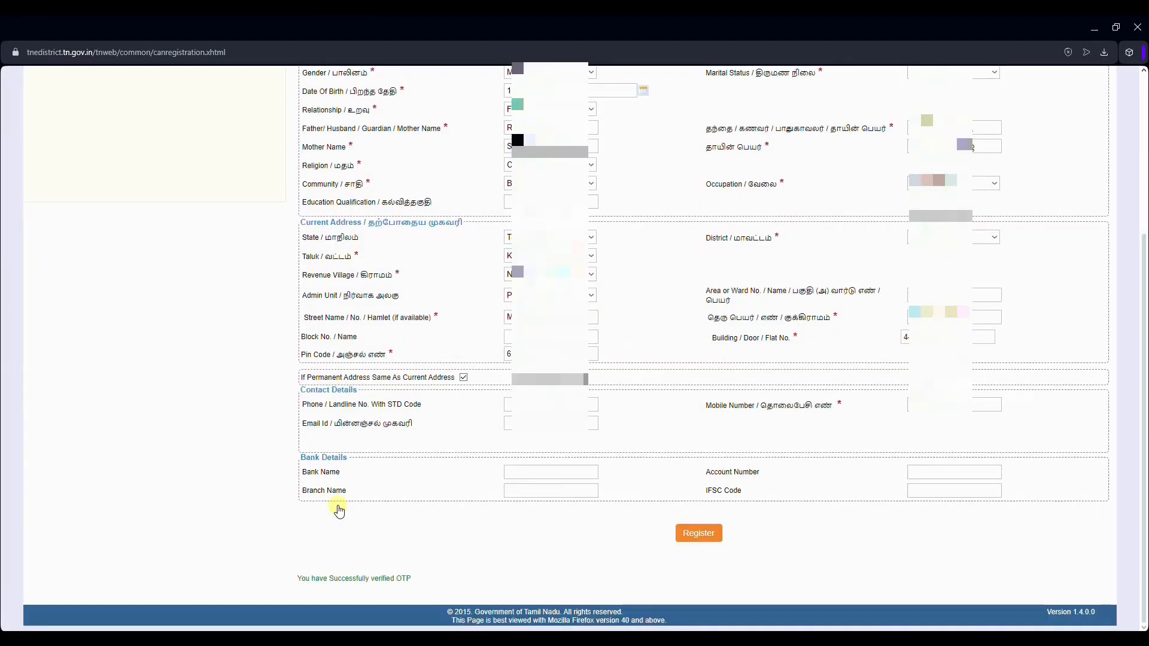
click(692, 535)
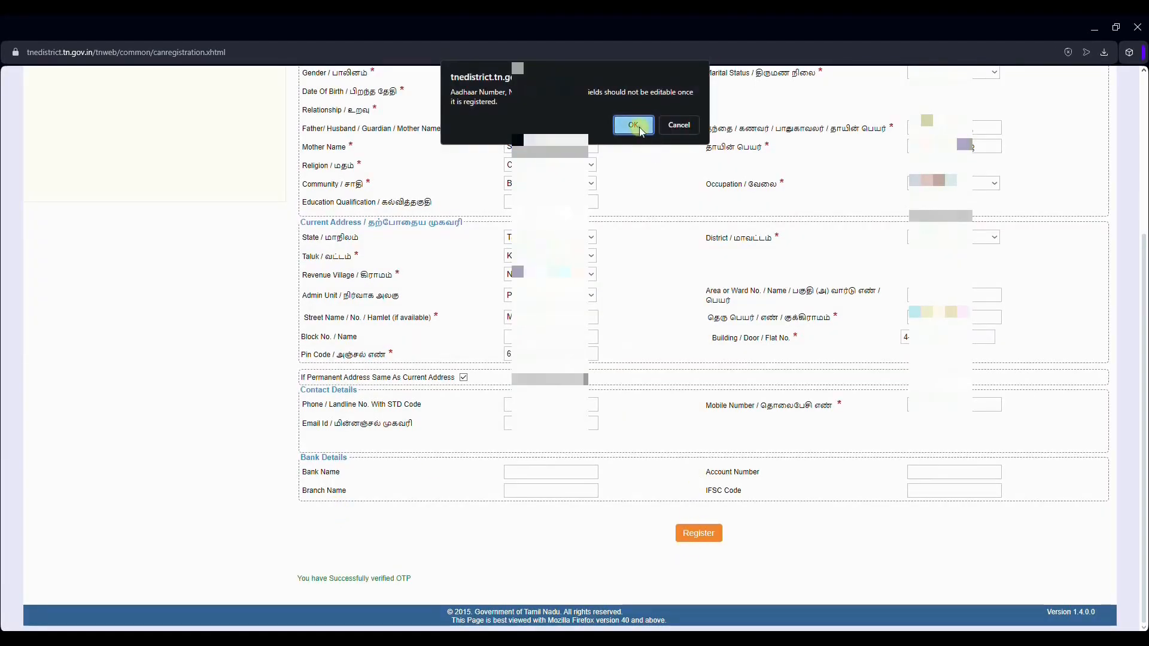
click(635, 124)
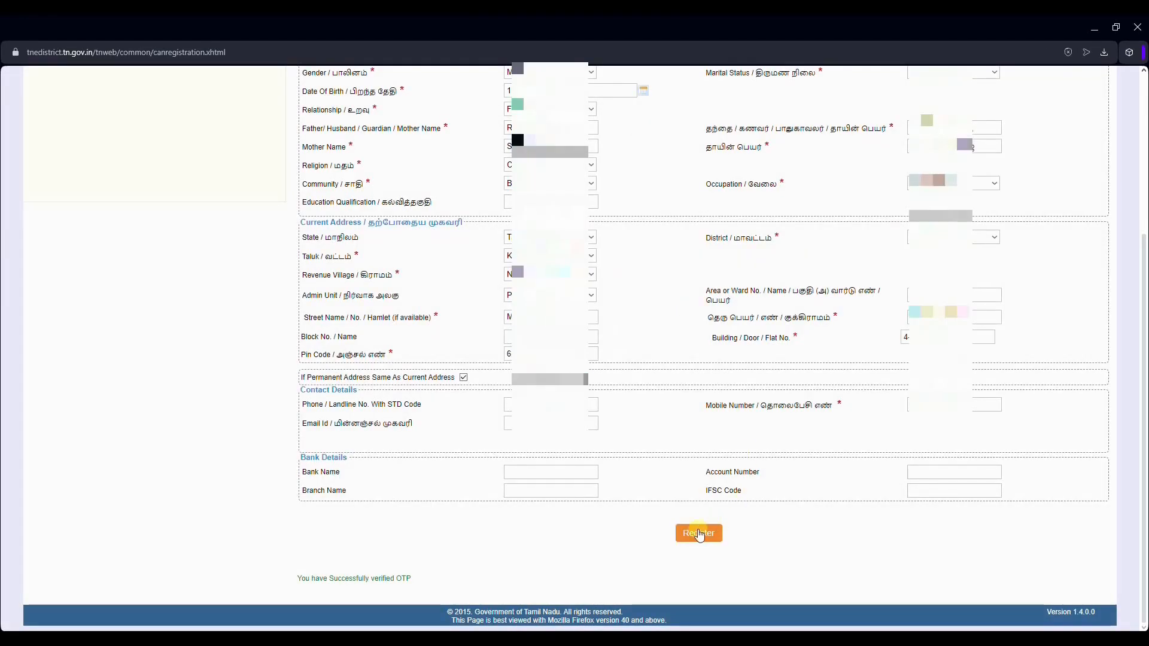
click(699, 533)
Step: Continue to the form details and set the father's and mother's community to BC
click(706, 201)
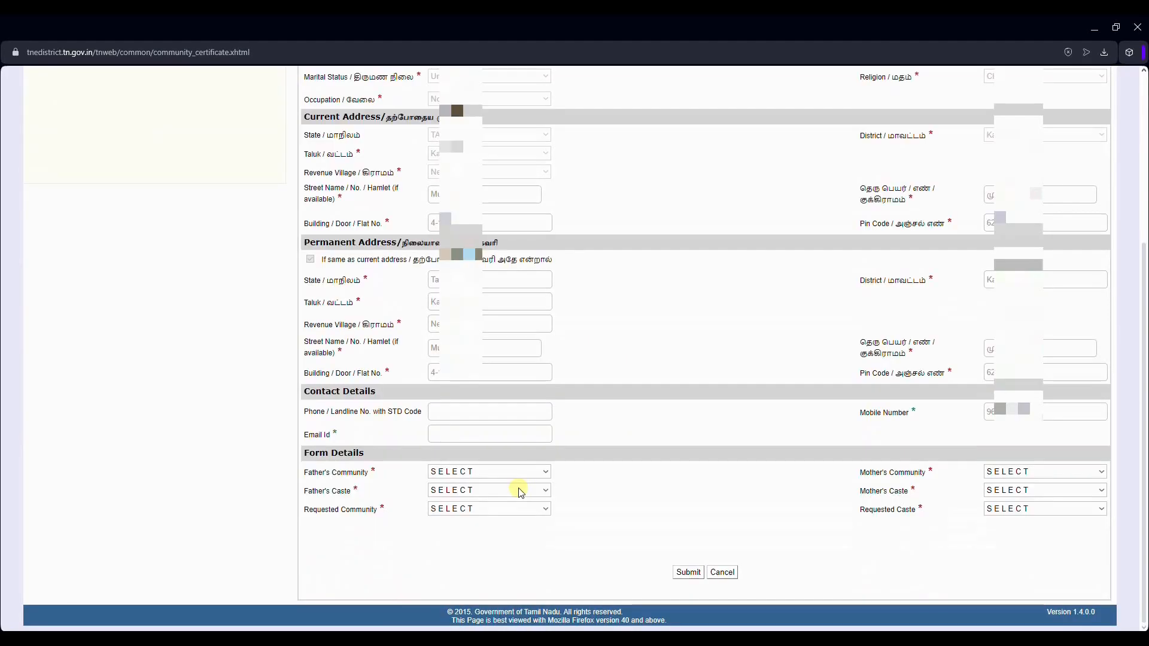
click(493, 477)
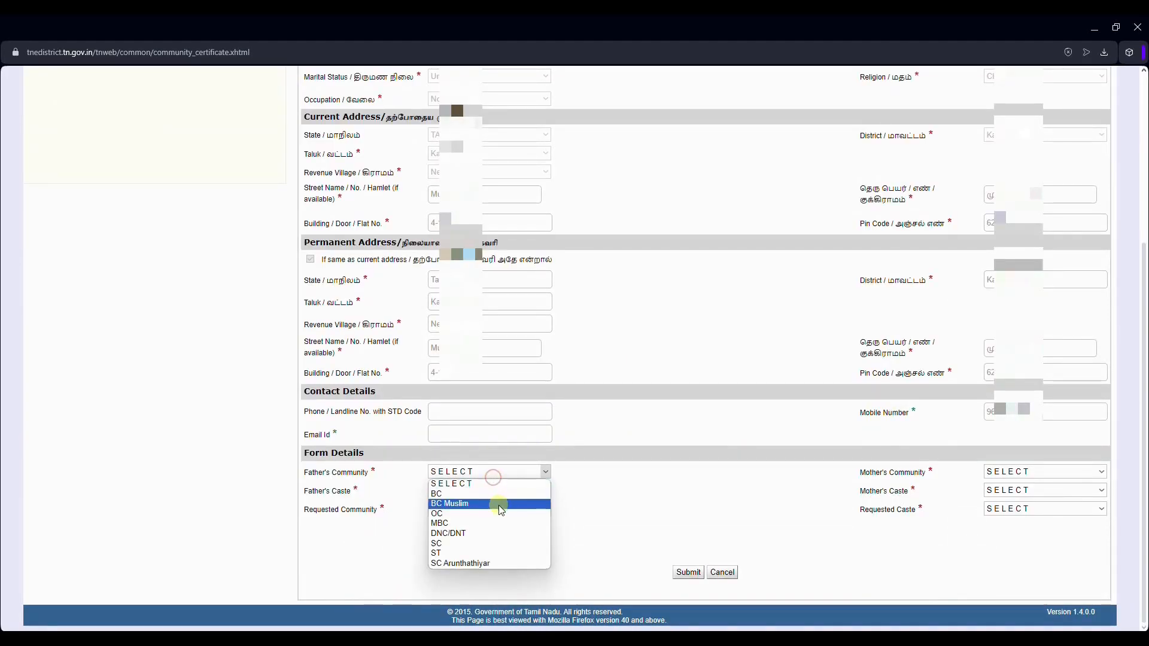
click(498, 504)
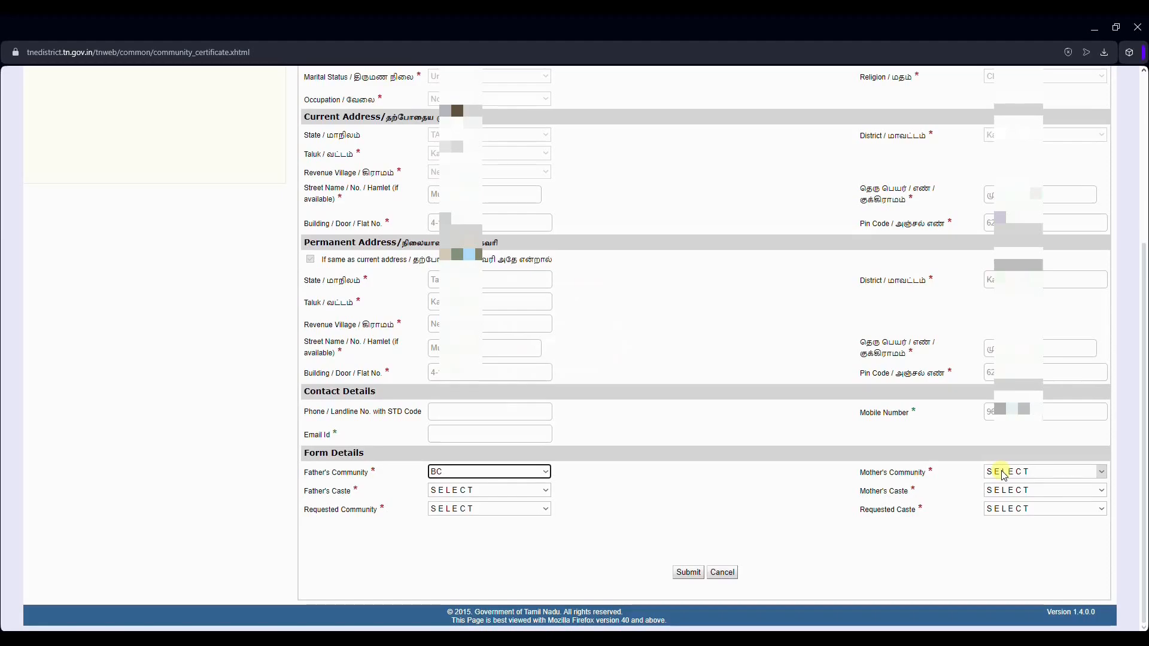
click(1003, 474)
click(999, 499)
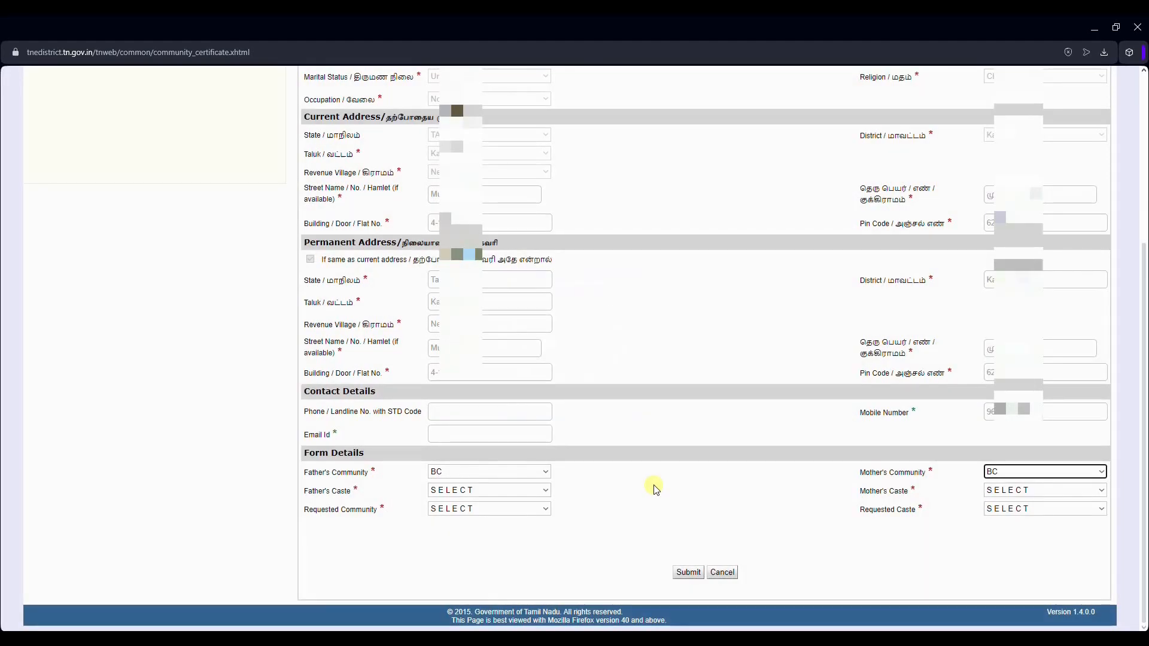
Step: Set both the father's and mother's caste to Christian Nadar
click(495, 491)
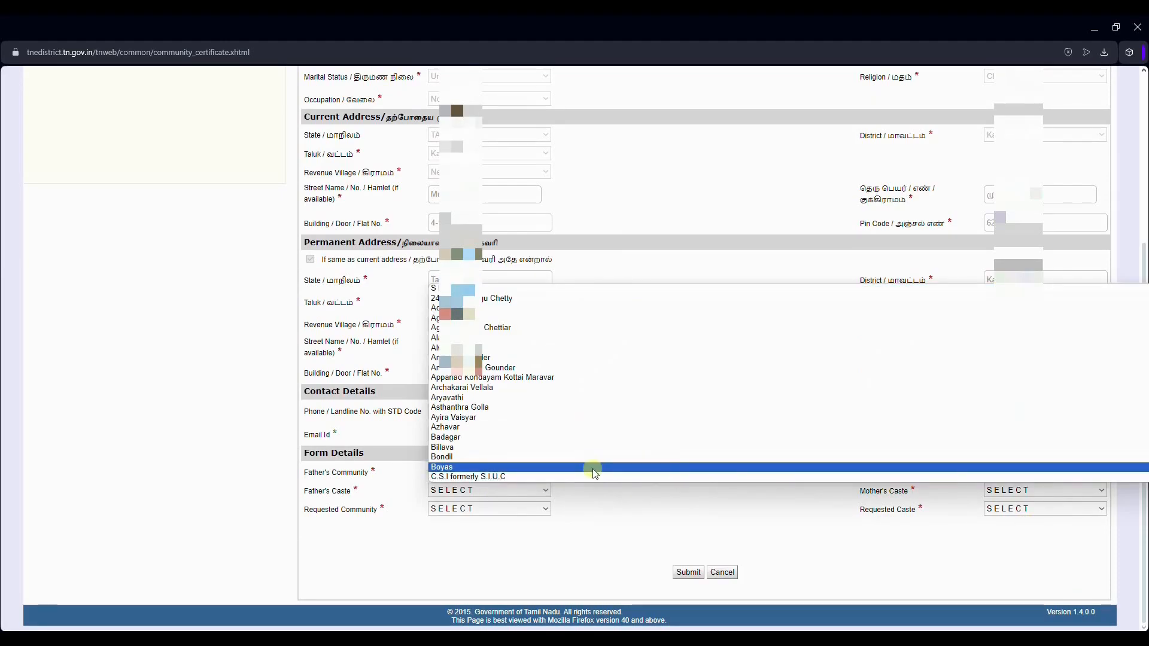
key(n)
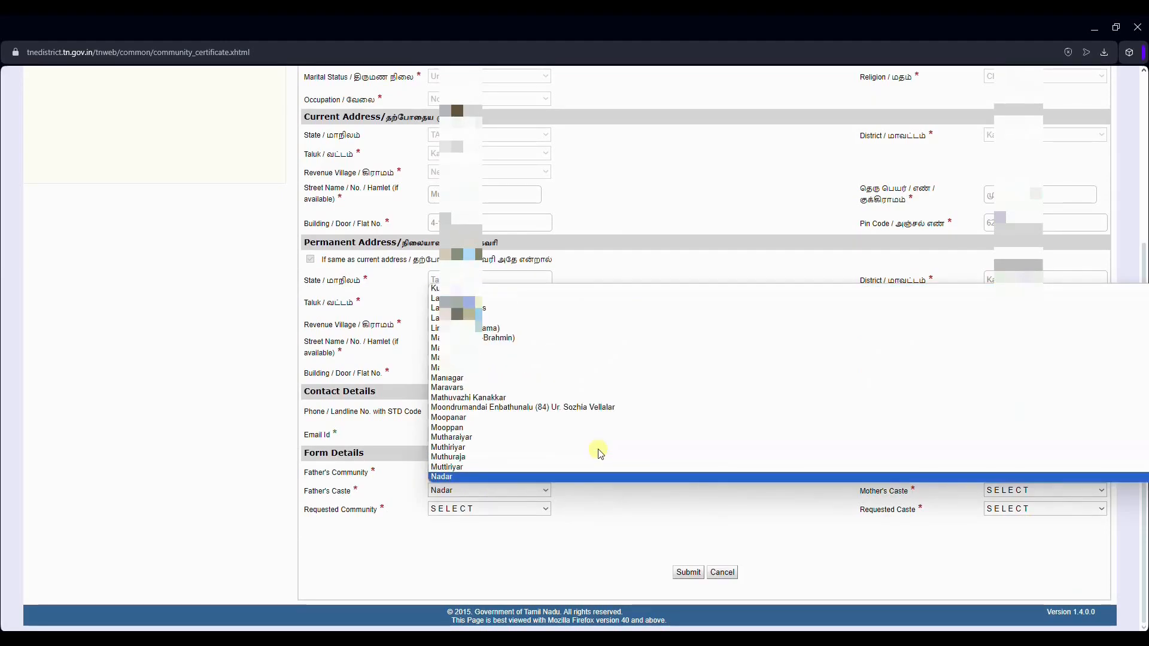
click(482, 473)
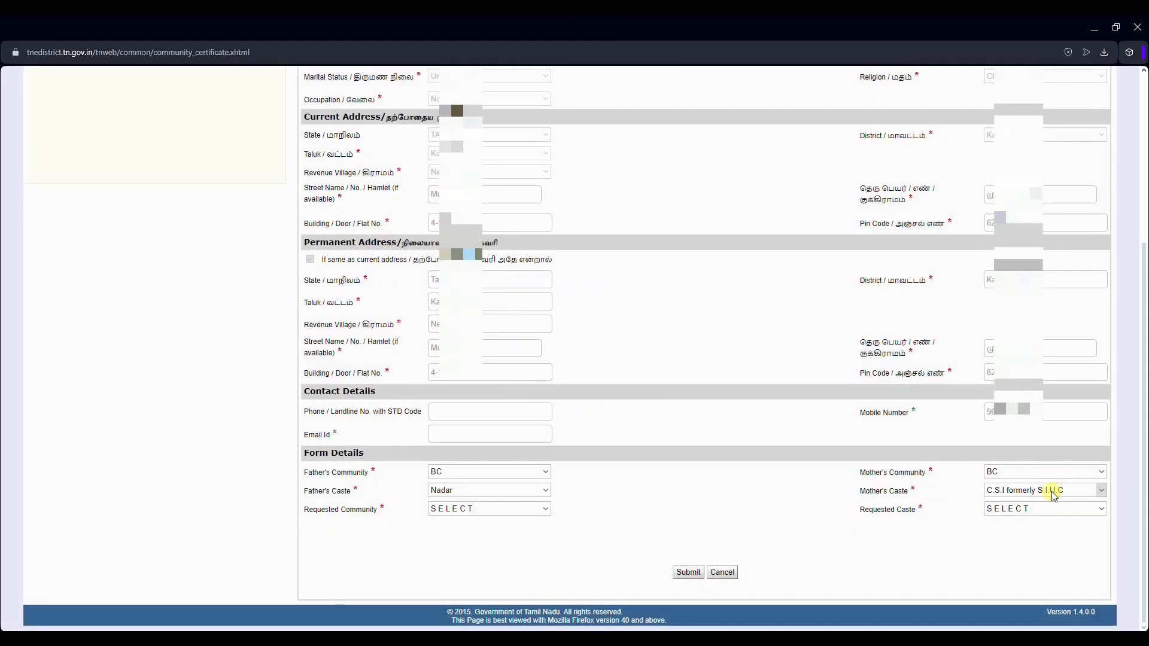
click(1047, 490)
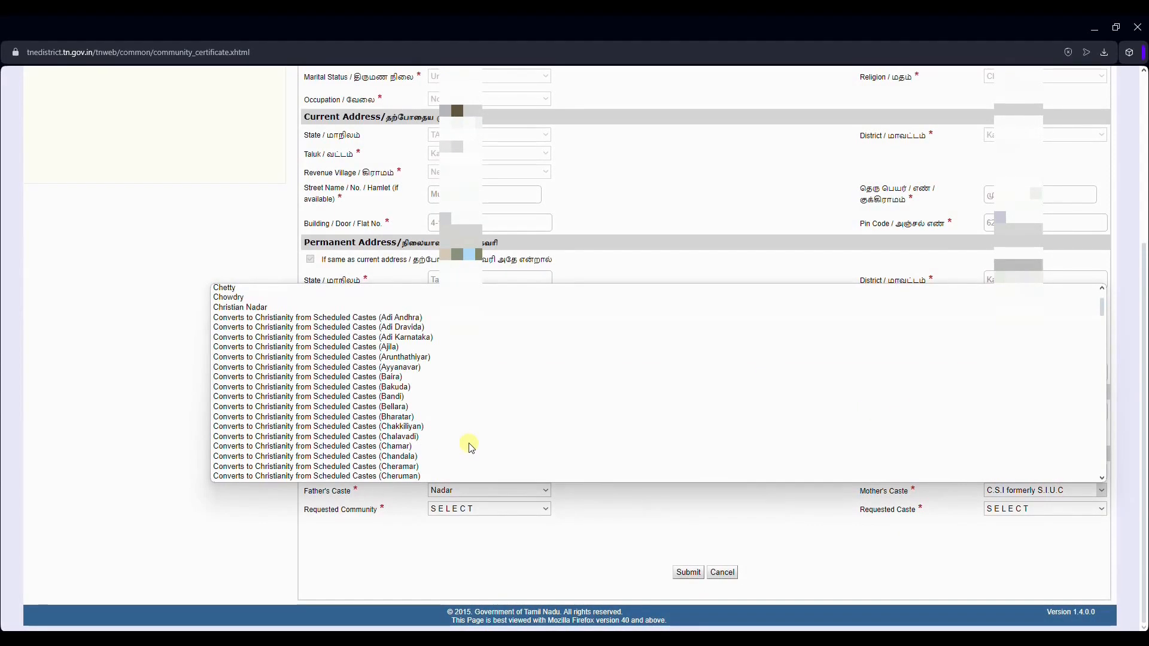
scroll(470, 446, up, 4)
click(350, 427)
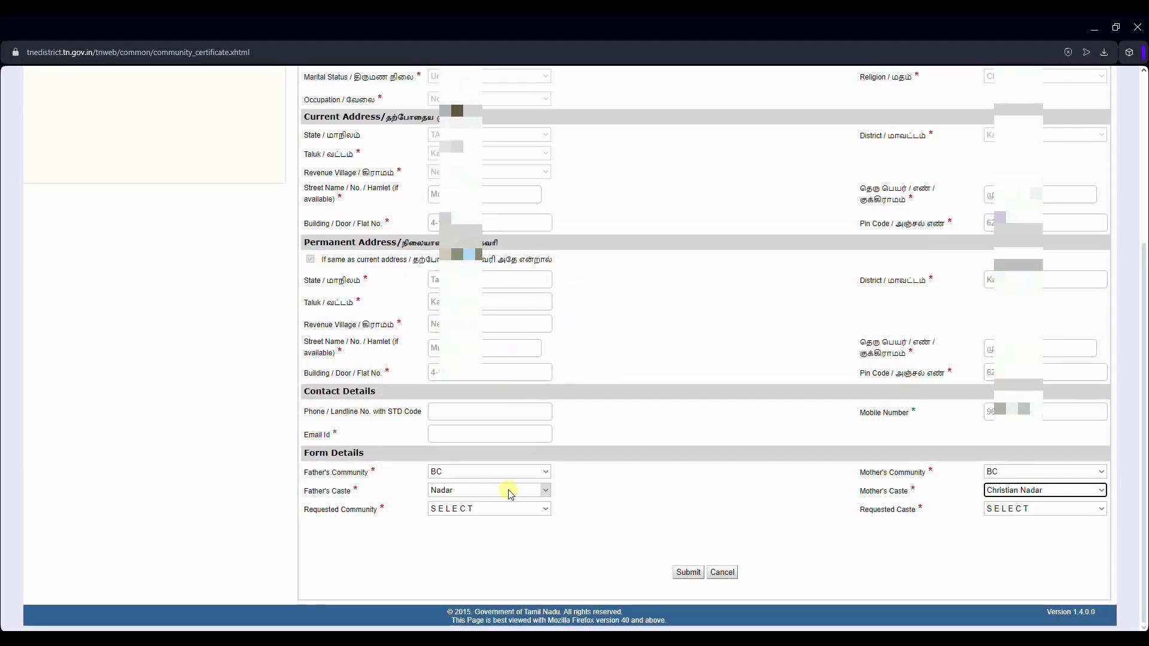
click(510, 492)
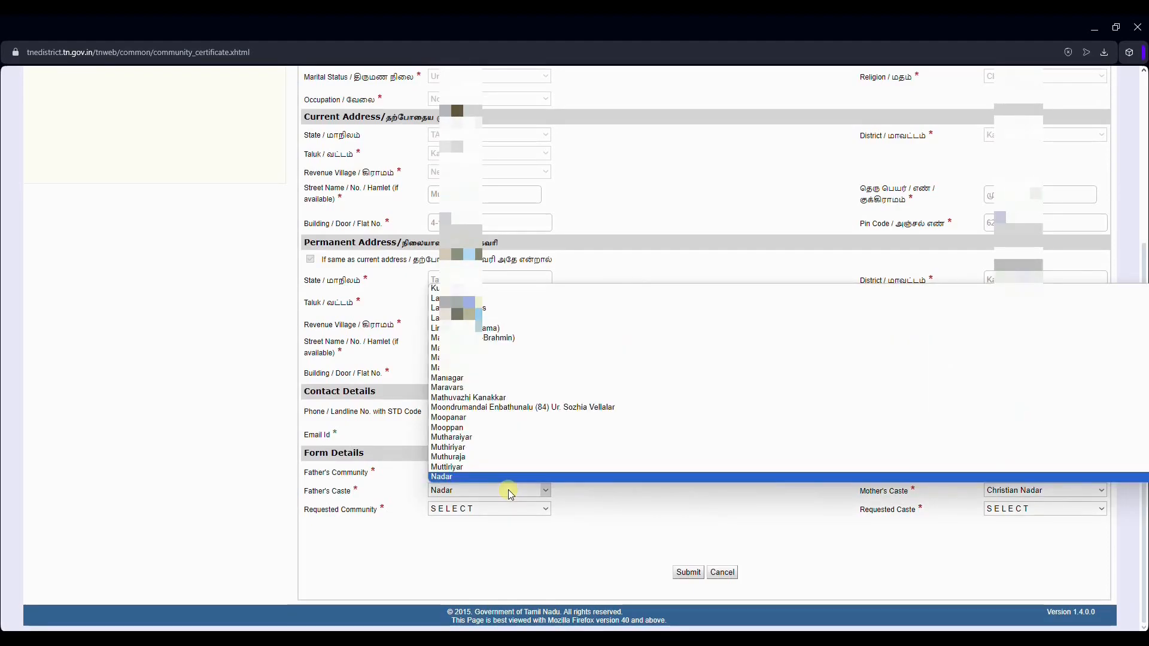
key(c)
click(487, 366)
Step: Request community BC and caste Christian Nadar, answer No to the family certificate question, and submit
click(489, 509)
click(501, 532)
click(1052, 509)
click(1034, 532)
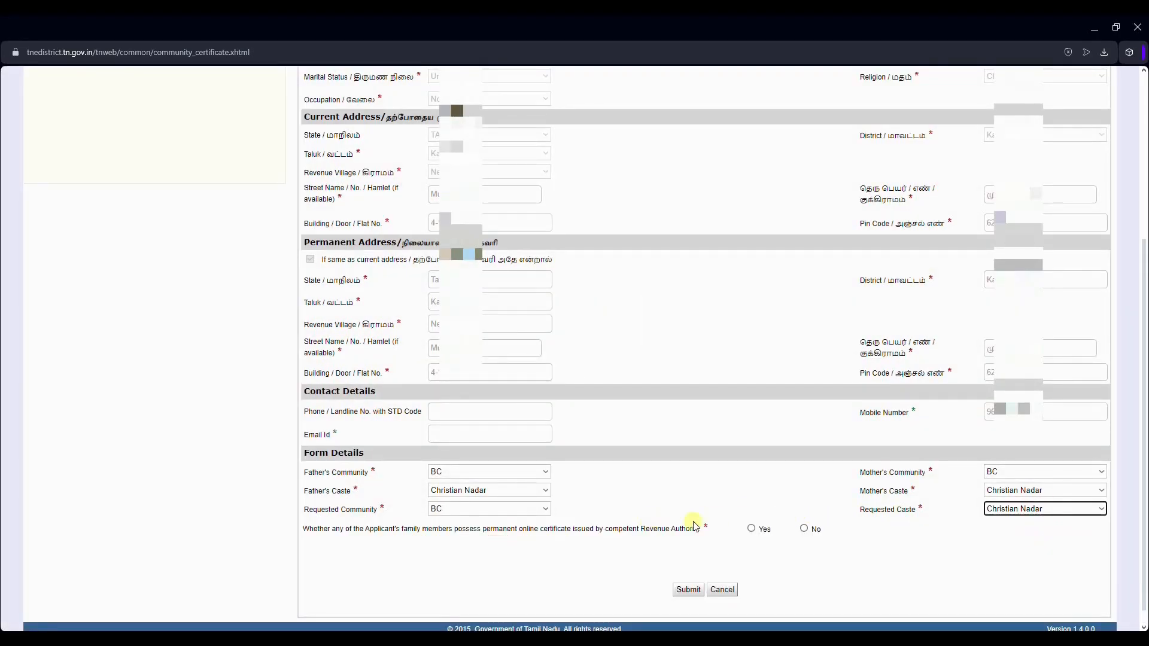
click(811, 532)
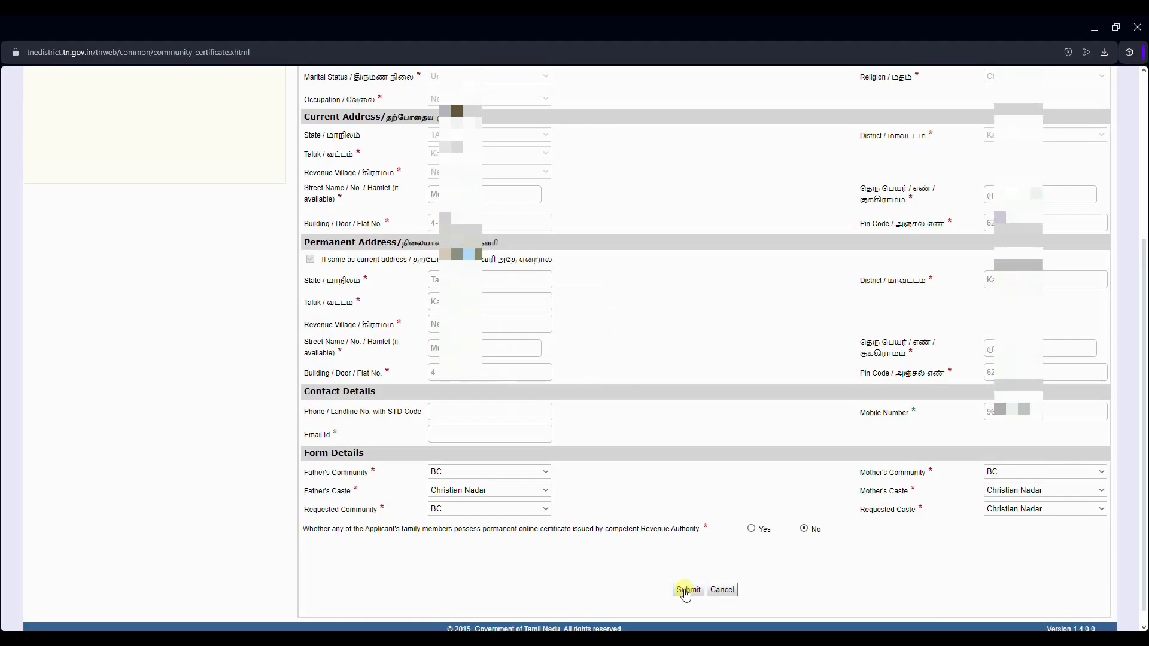
click(683, 587)
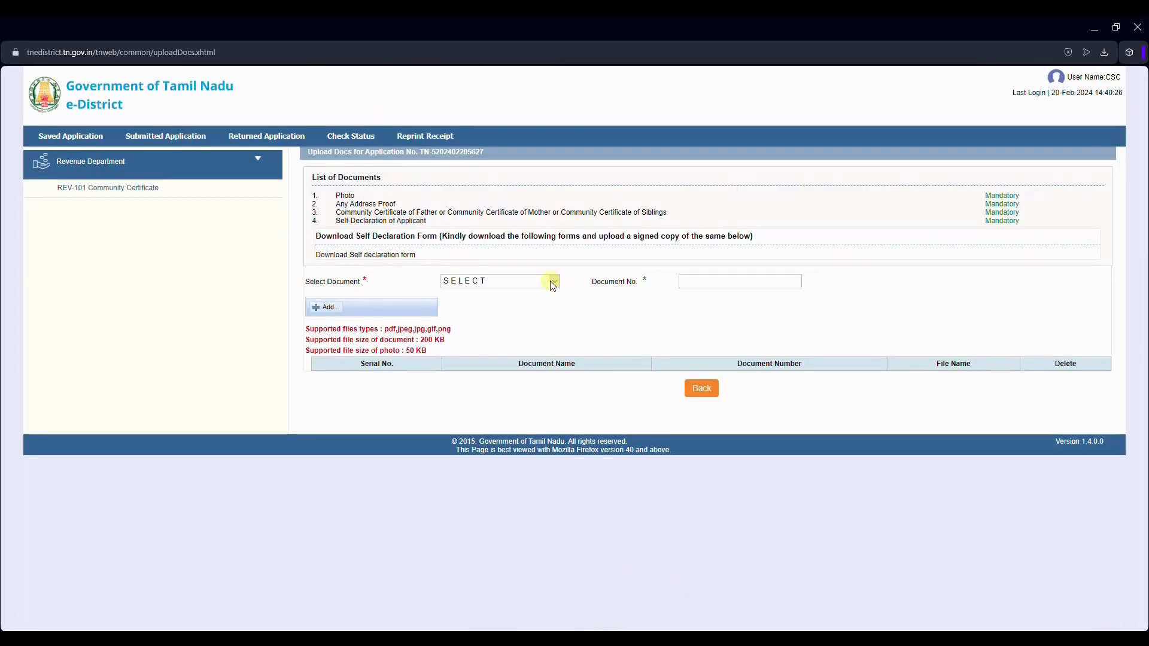
Step: Upload the photo as document number 1
click(552, 283)
click(538, 303)
click(760, 281)
click(757, 305)
click(326, 307)
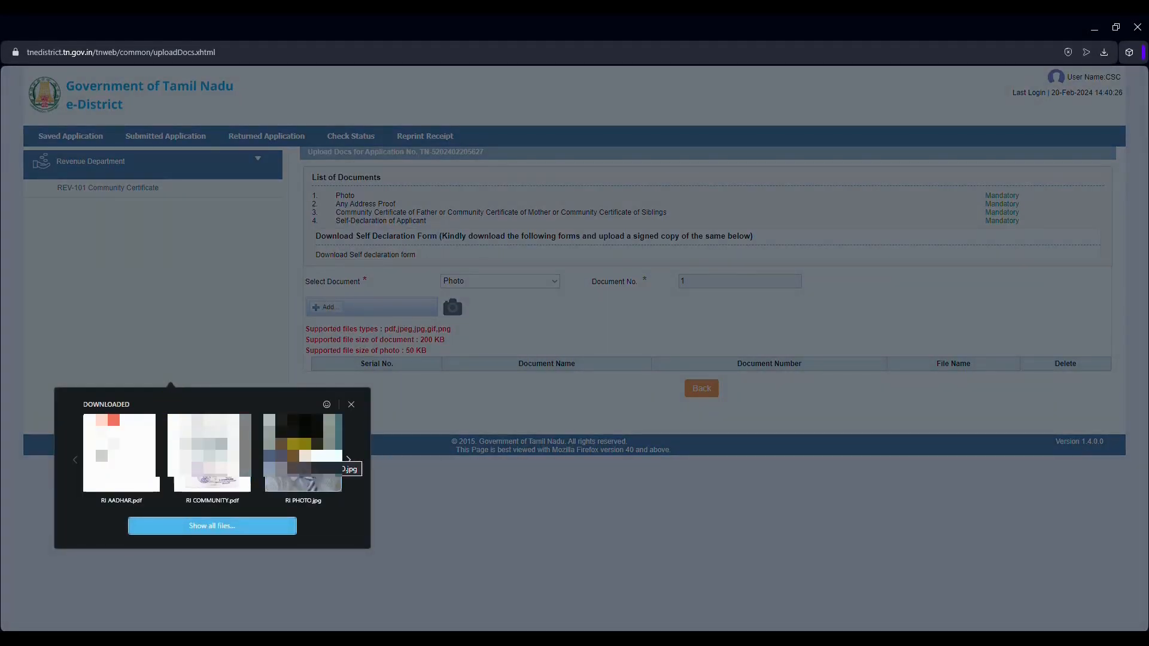
click(333, 458)
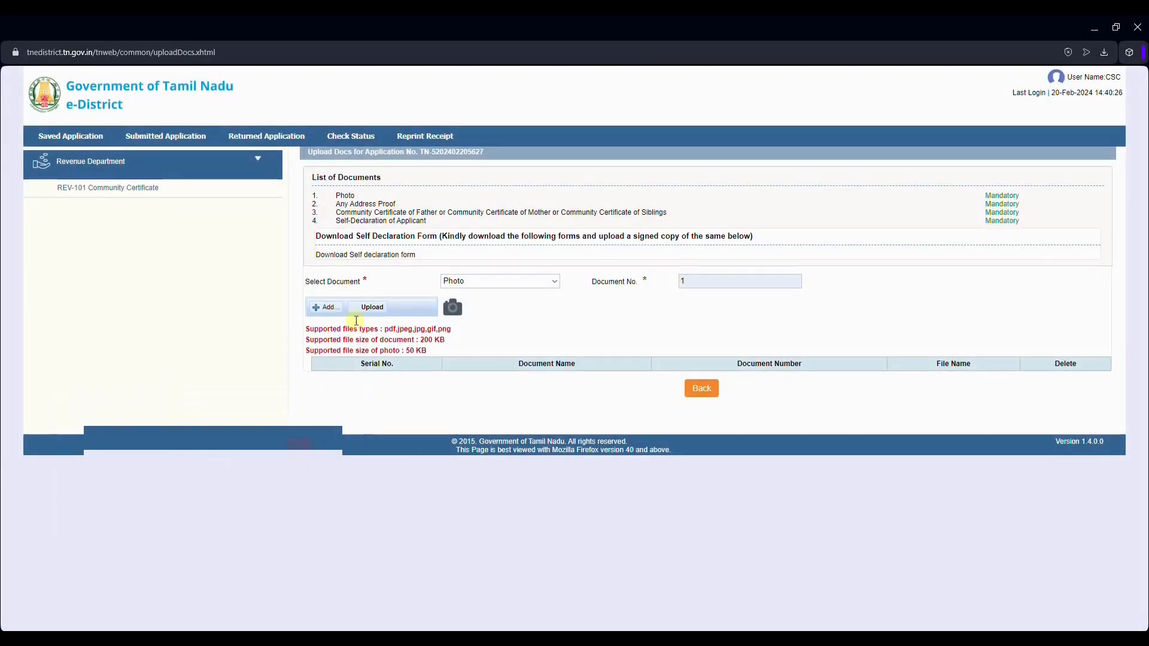
Step: Add Any Address Proof as document number 2 and attach its file
click(480, 282)
click(478, 310)
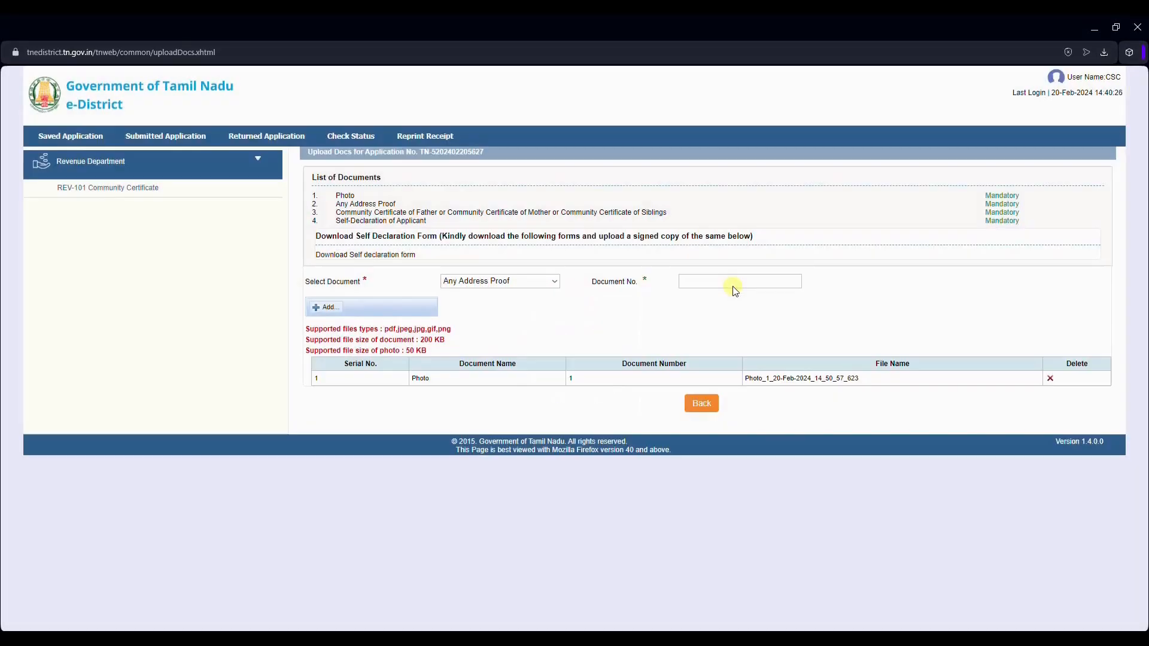
click(739, 282)
text(2)
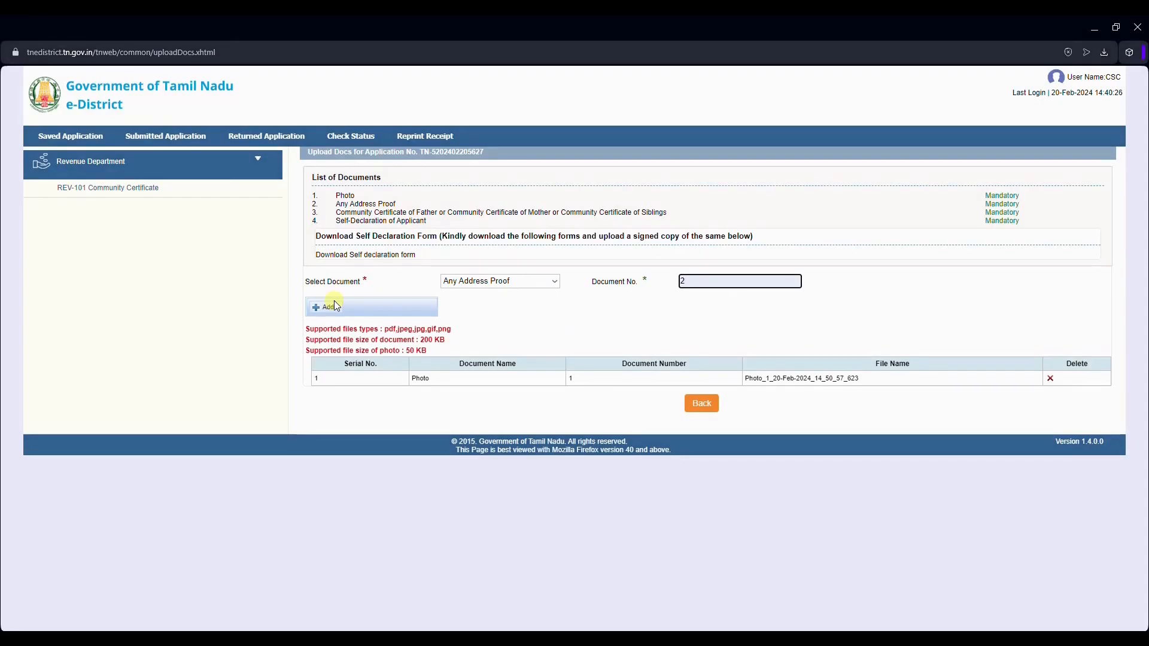
click(334, 305)
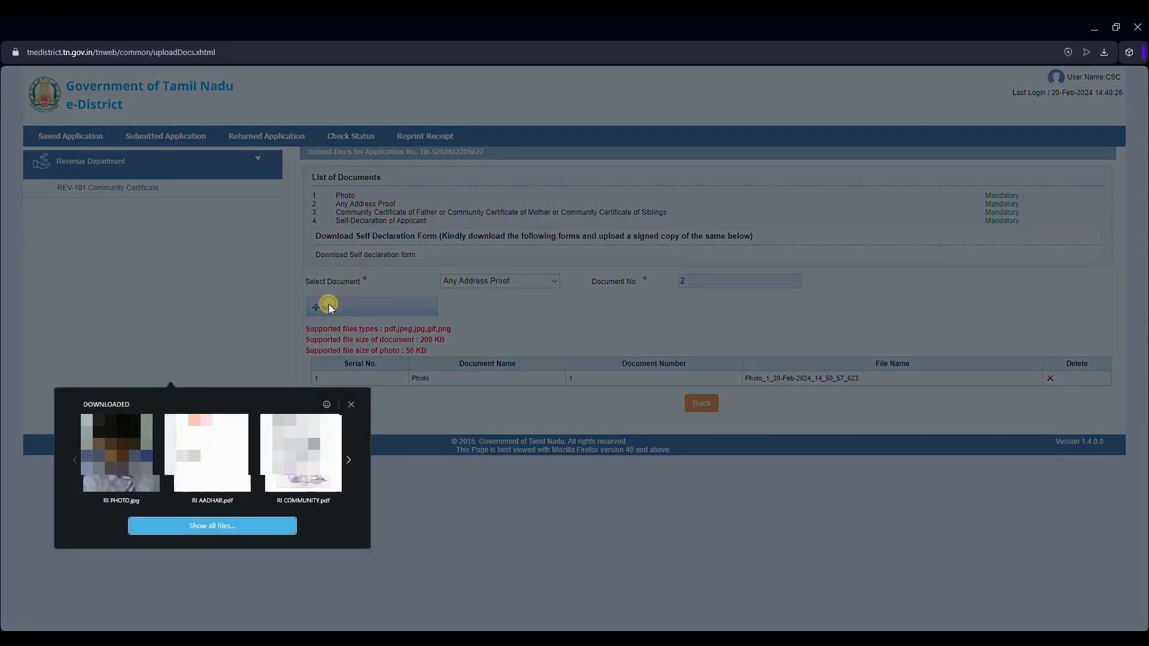
click(351, 404)
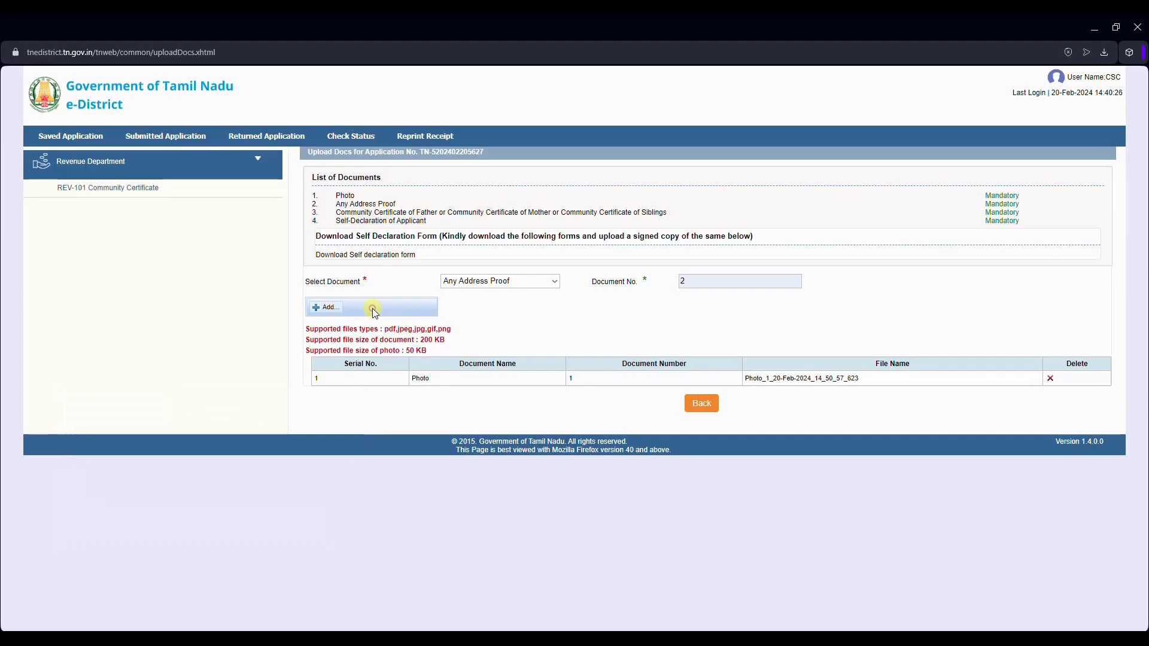
Step: Upload the parents' community certificate PDF as document 3 and download the blank Self Declaration form
click(502, 282)
click(504, 314)
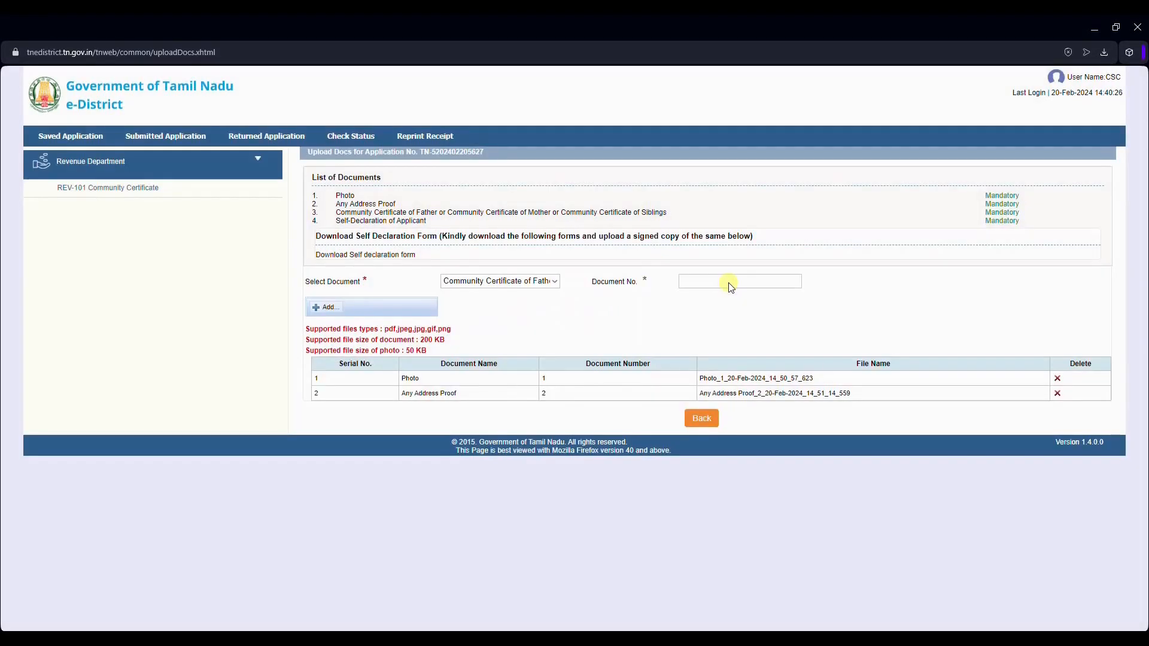
click(727, 282)
click(753, 366)
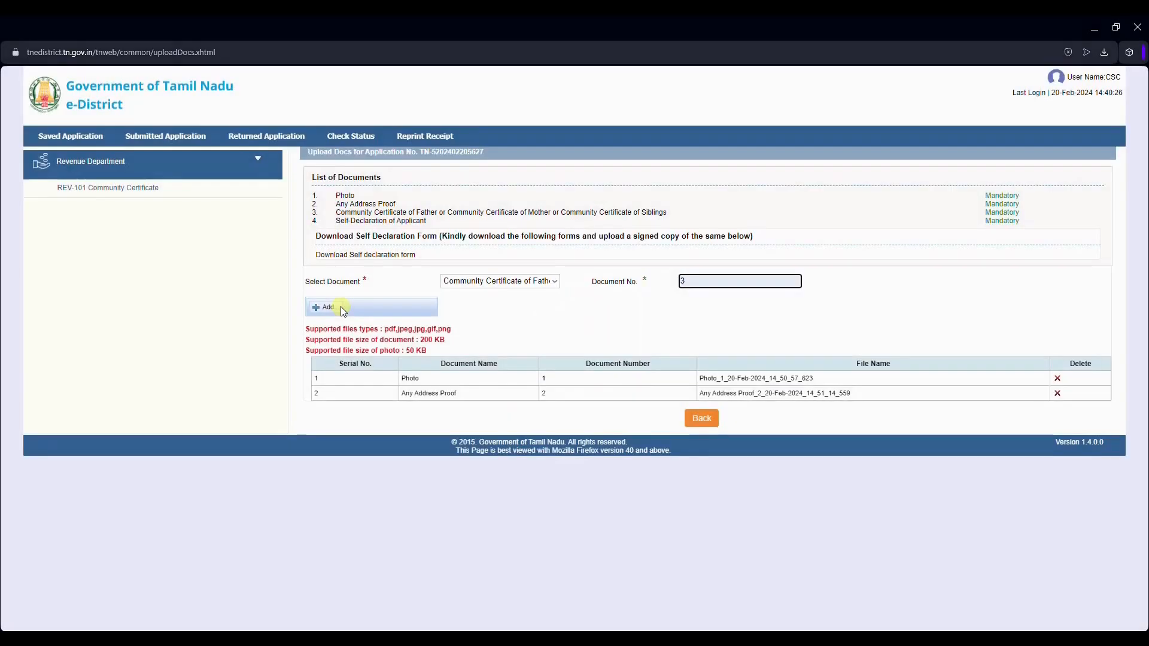
click(323, 307)
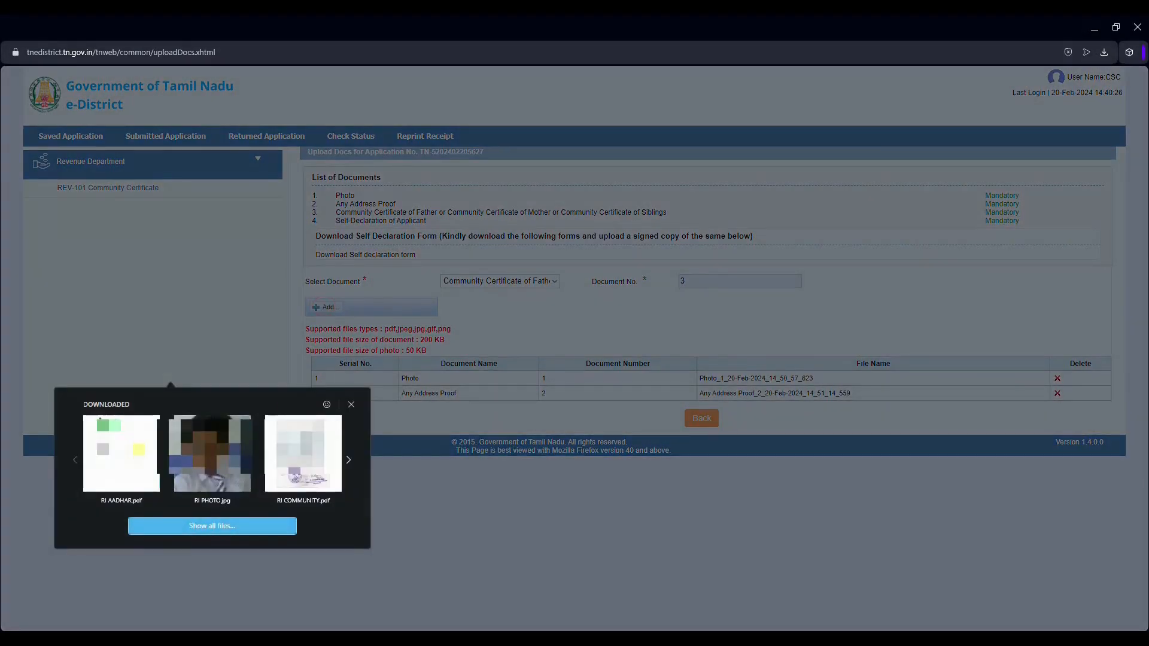
click(282, 460)
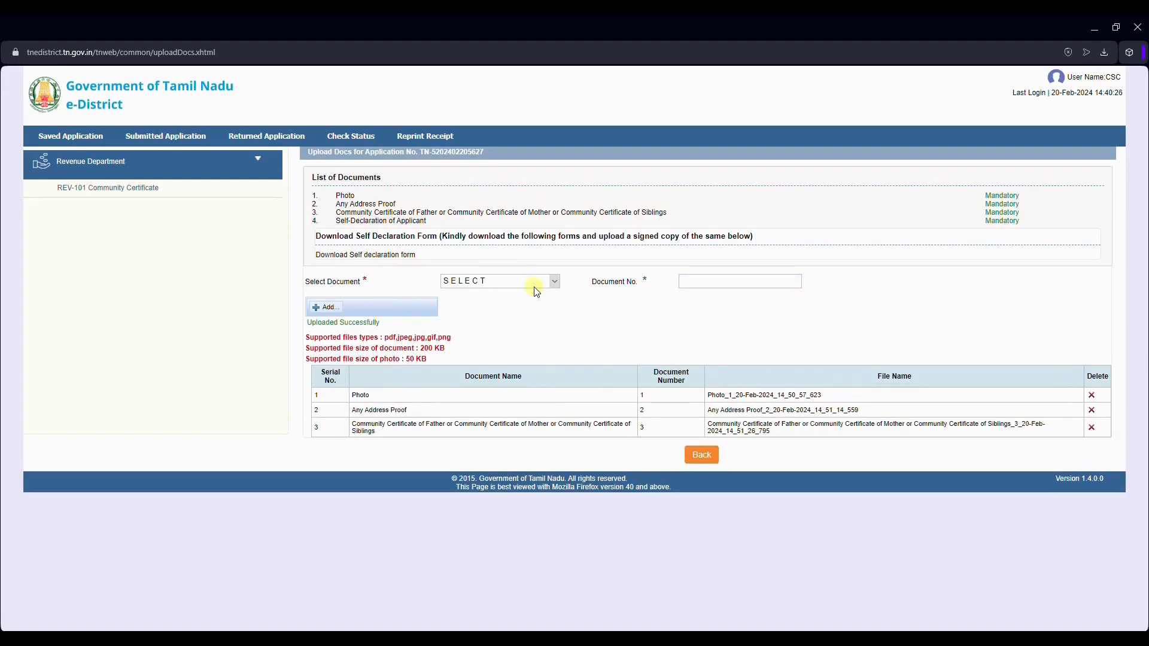
click(399, 256)
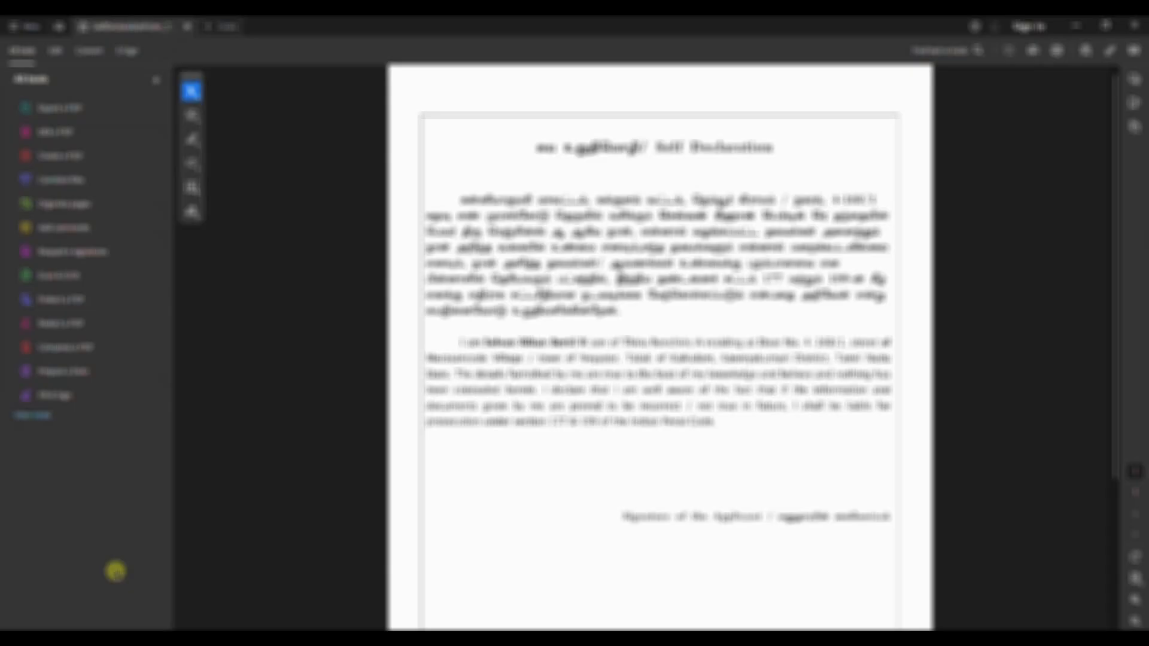
Step: Print the Self Declaration form from Acrobat, then return to the upload page's document types
key(ctrl+p)
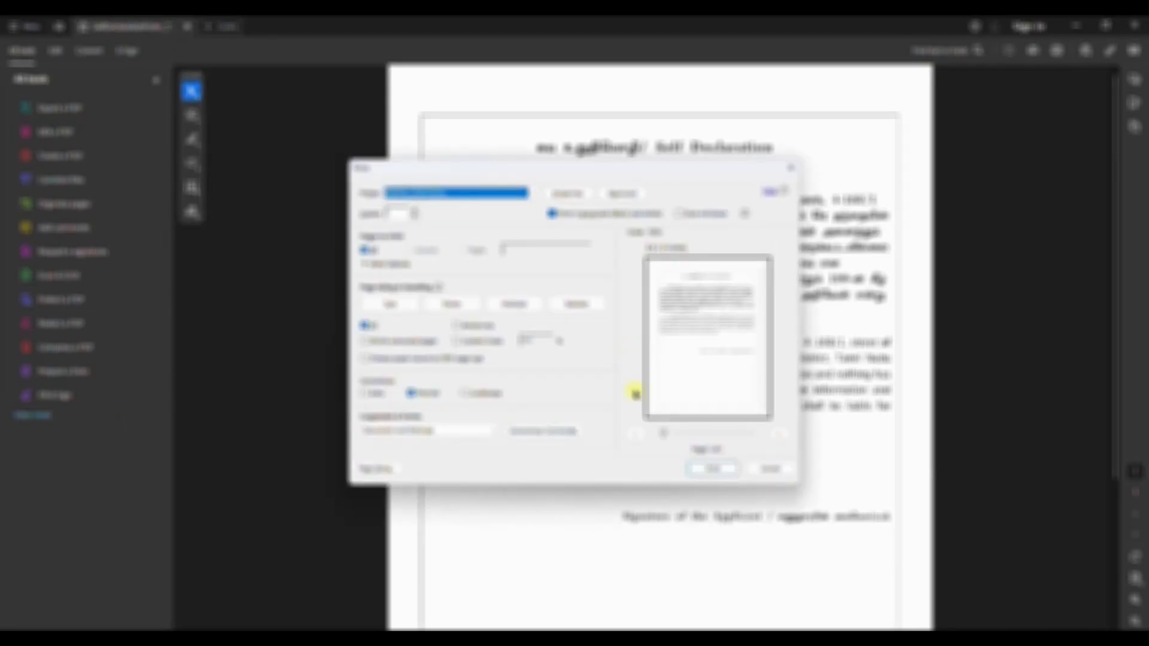
click(715, 469)
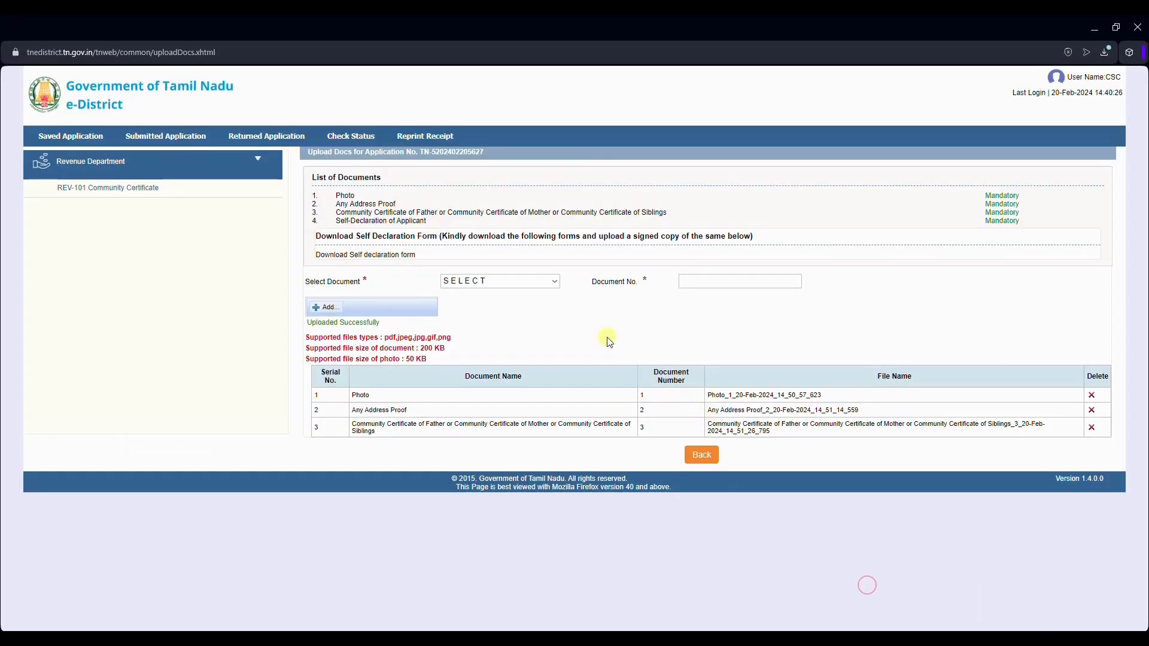
click(529, 281)
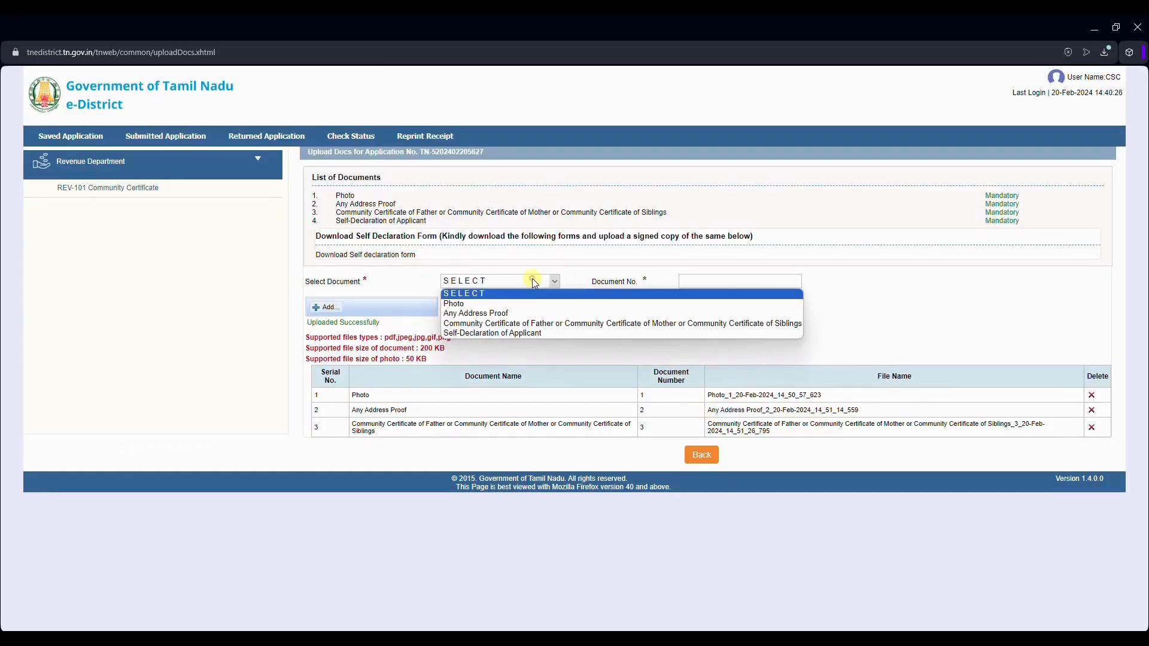
Step: Upload the signed Self-Declaration of Applicant PDF as document 4, then proceed to payment
click(536, 333)
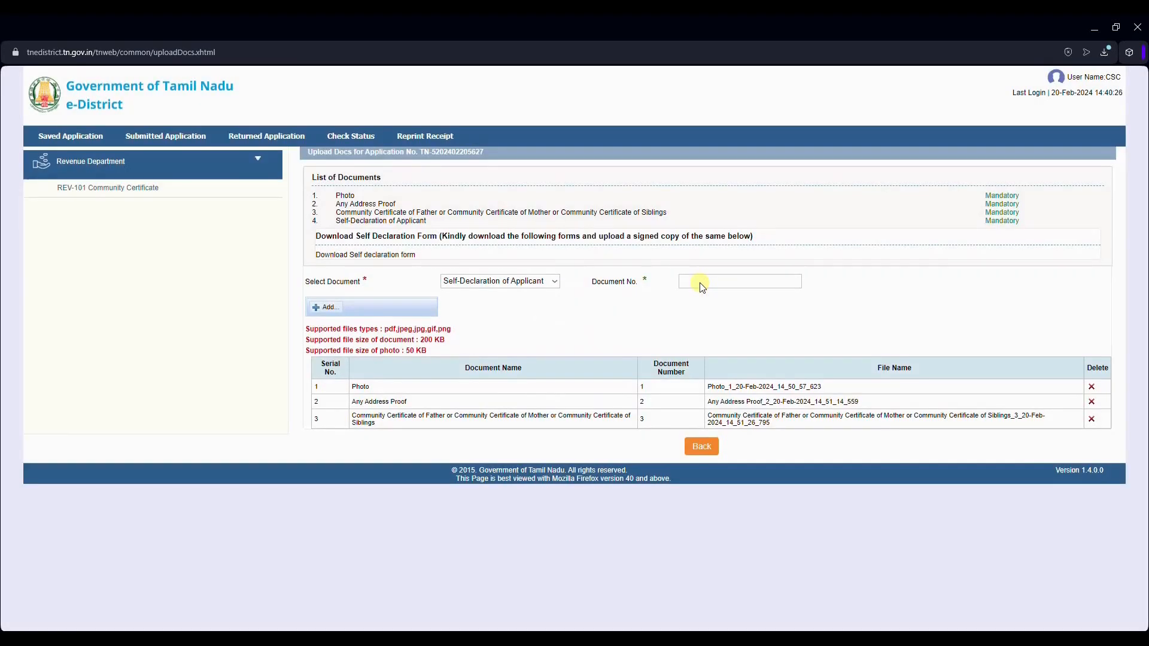
click(699, 282)
text(4)
click(330, 308)
click(337, 308)
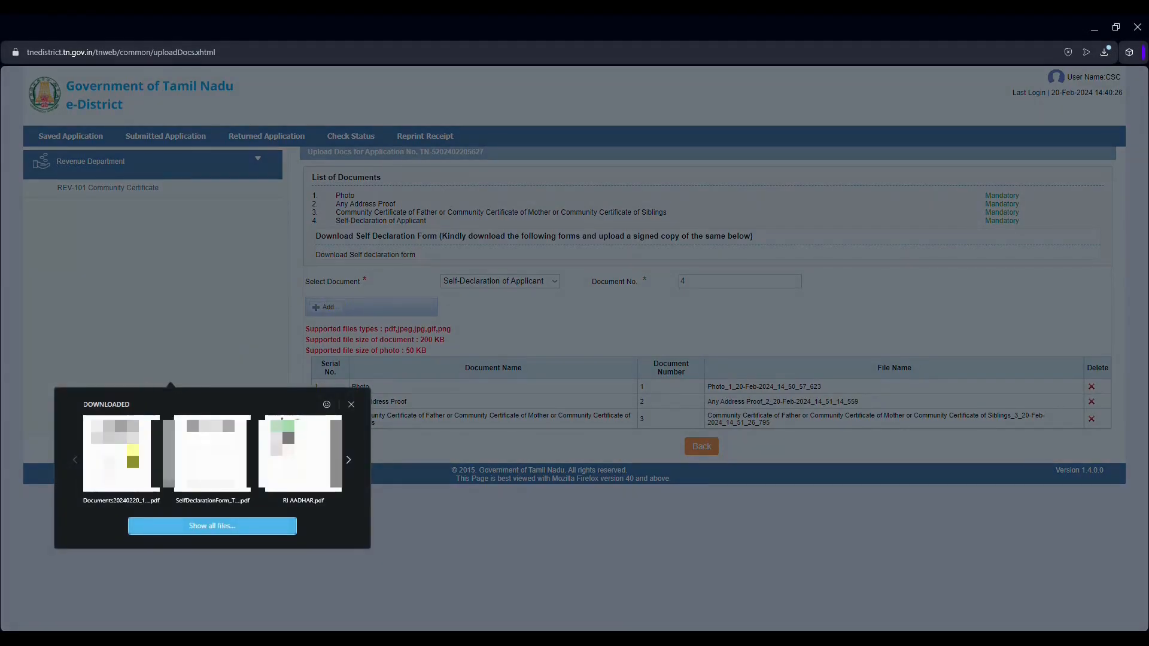
click(139, 462)
click(371, 307)
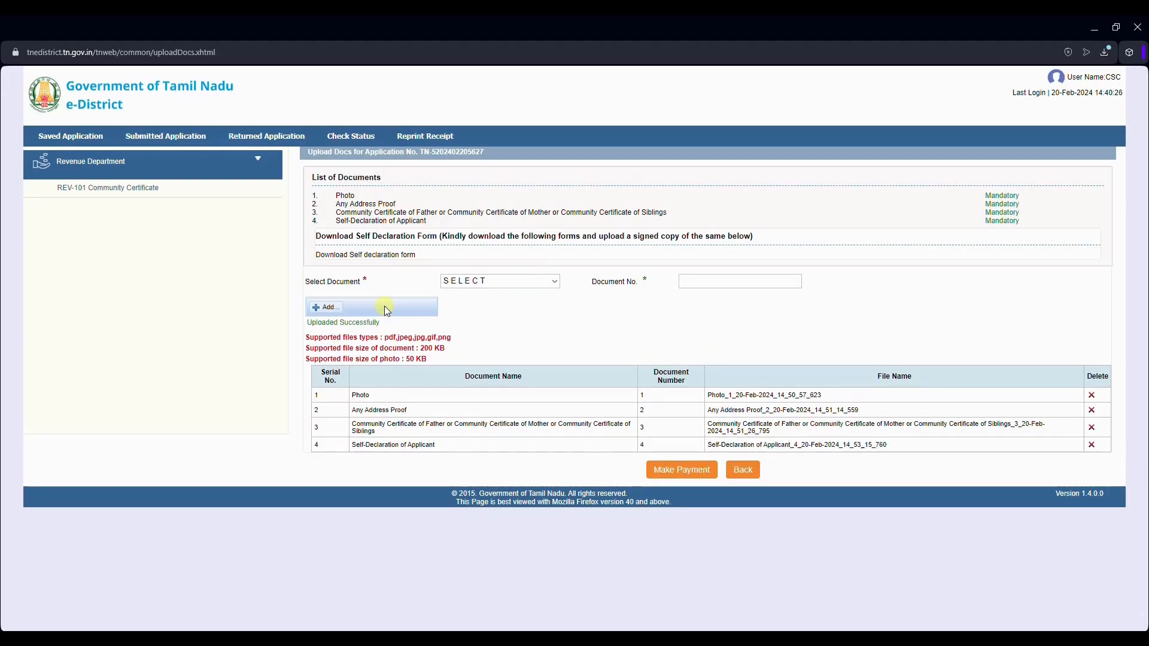
click(685, 468)
click(531, 226)
Step: Pay the Rs. 60 REV-101 charge in cash, accepting the terms, and open the receipt
click(631, 110)
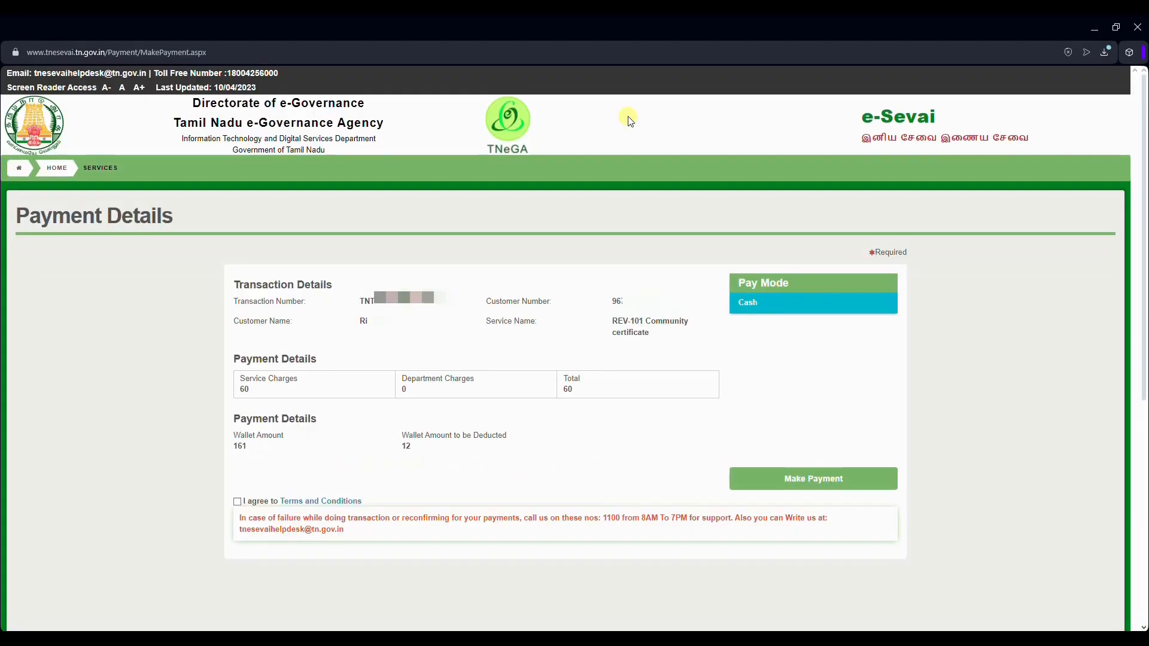
click(237, 502)
click(755, 479)
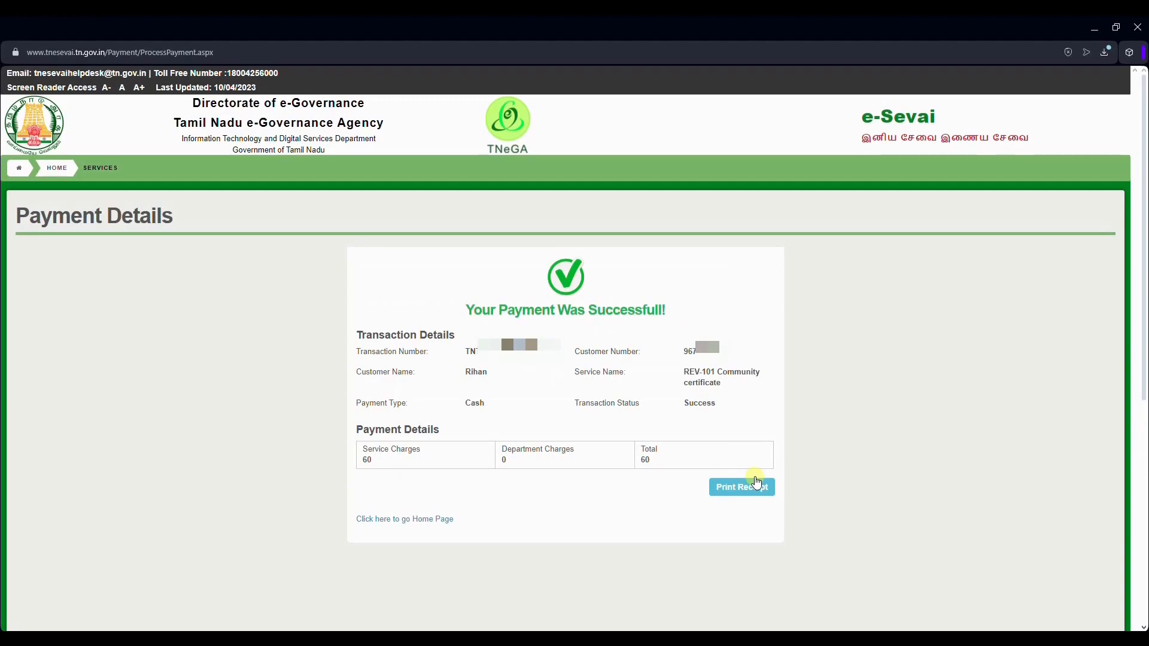
click(748, 489)
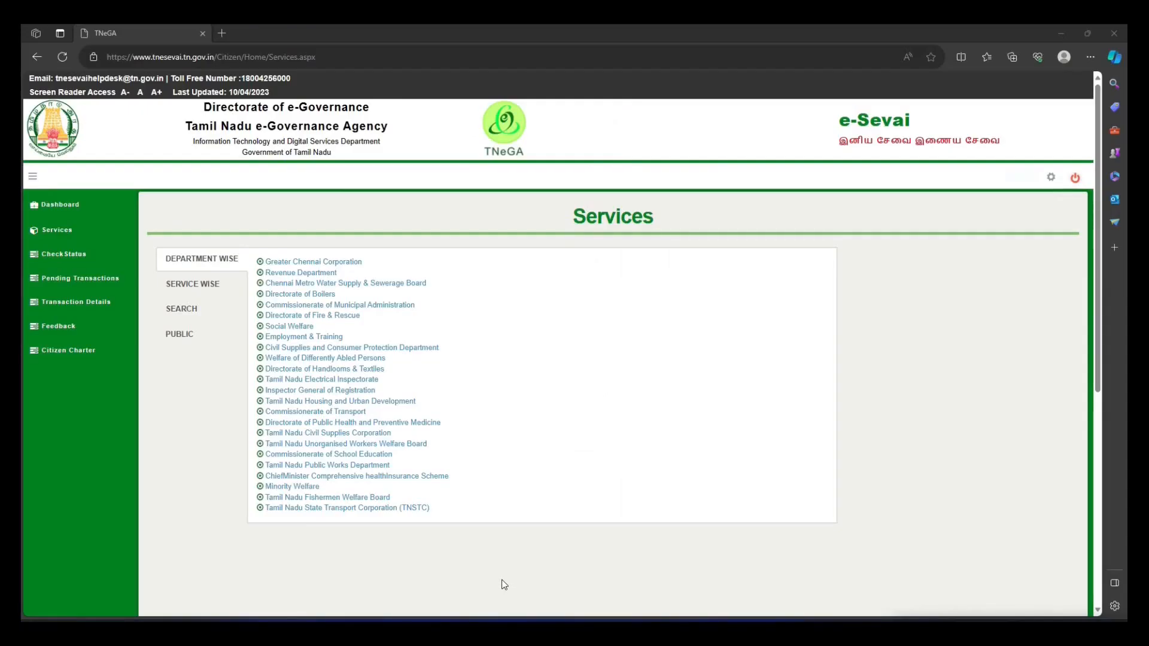
Step: Start Revenue Department's REV-102 Nativity certificate, maximise the e-District window, and view Saved Applications
click(323, 273)
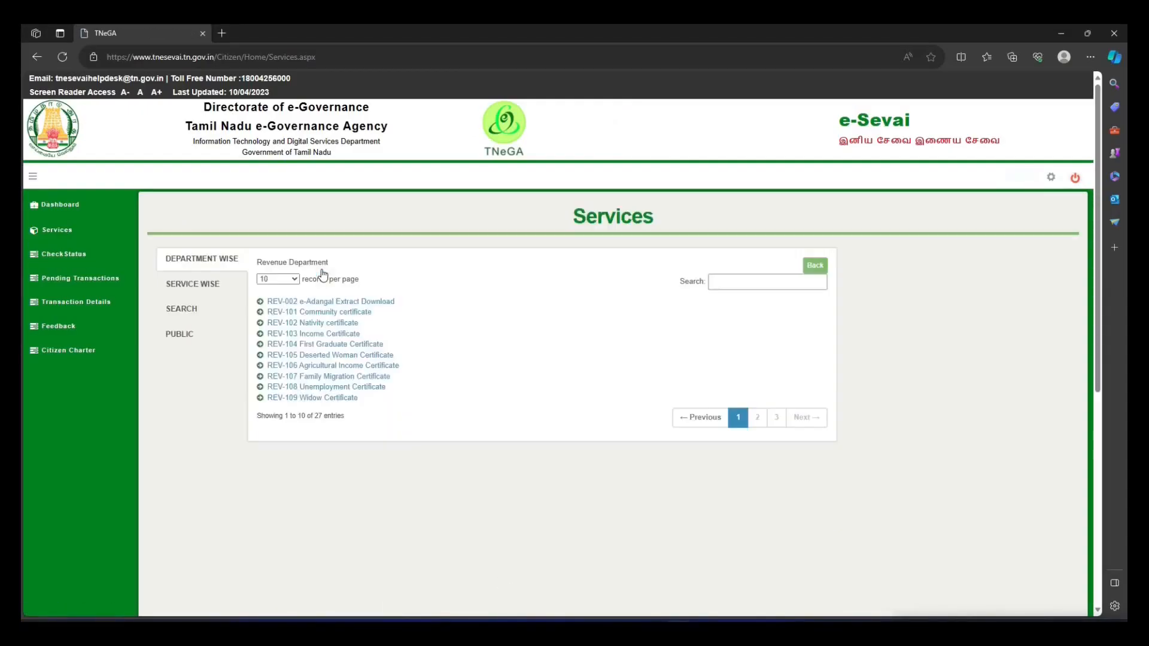
click(308, 325)
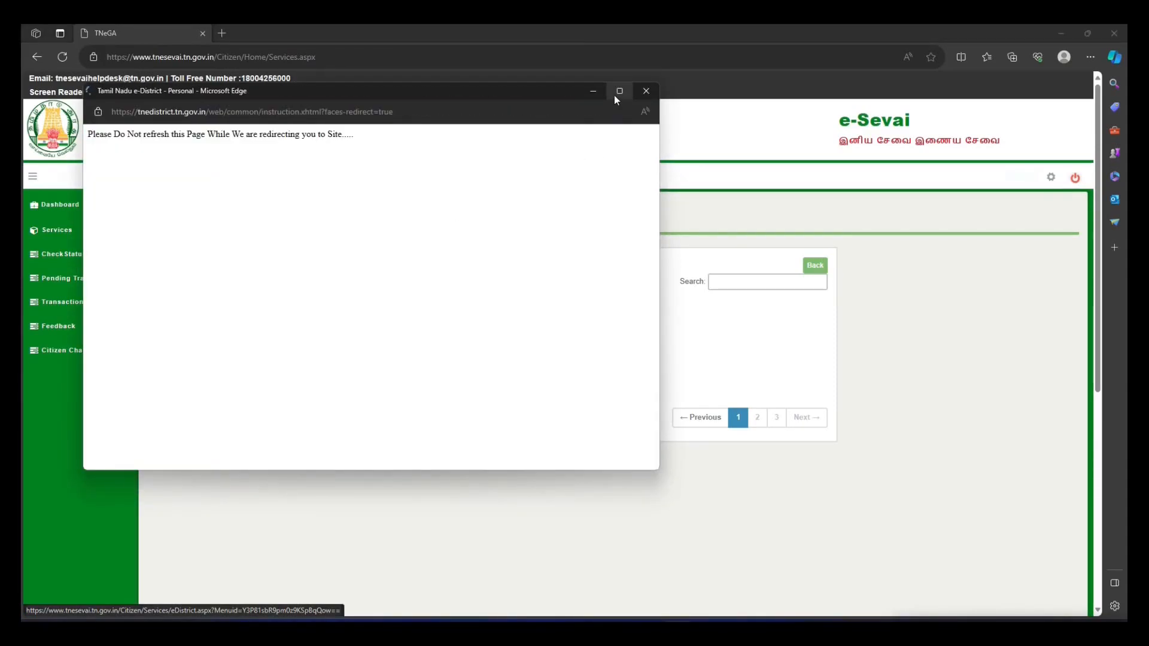
click(615, 96)
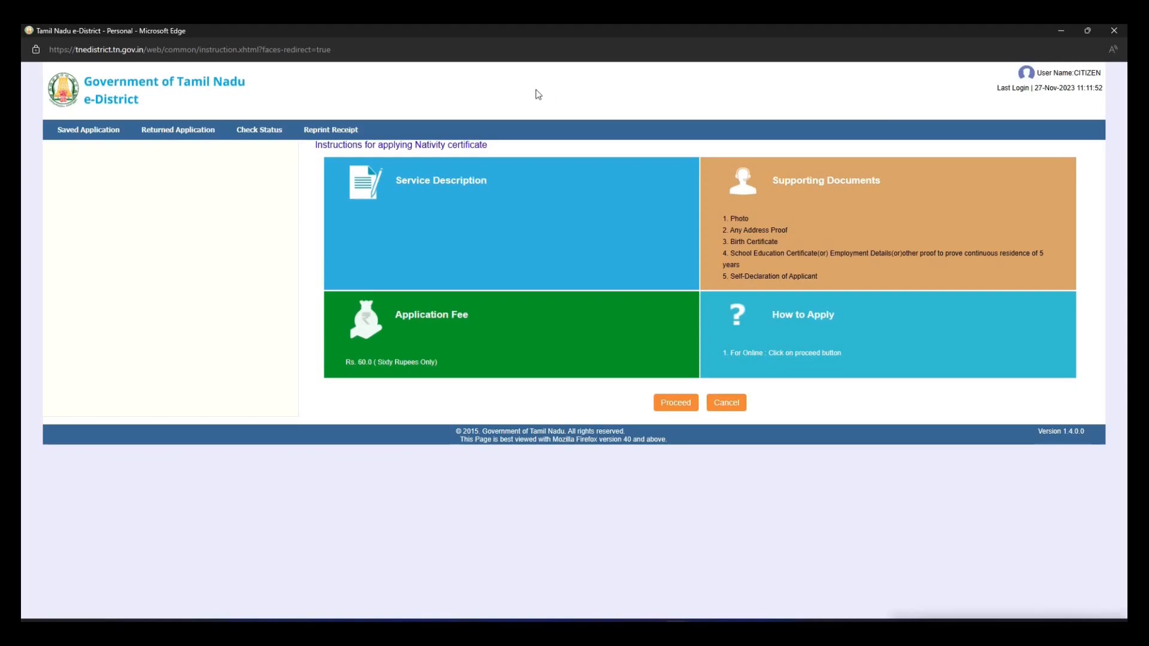
click(68, 132)
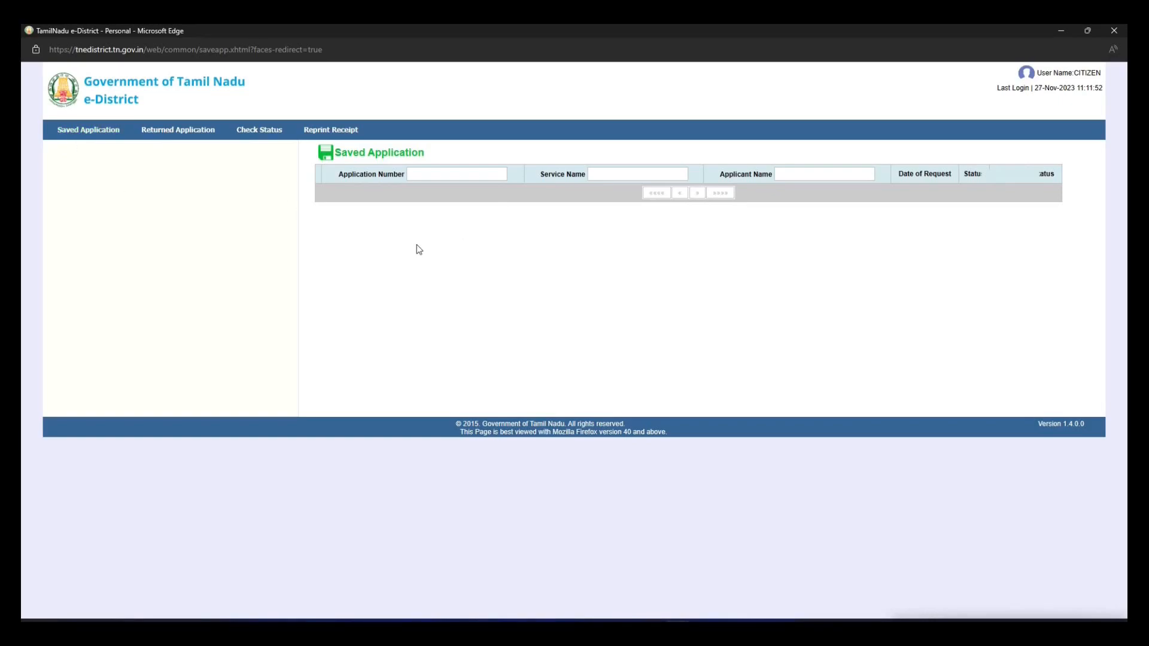
Step: Review the Returned Application tab, then move to the Check Status tab
drag(48, 116, 126, 145)
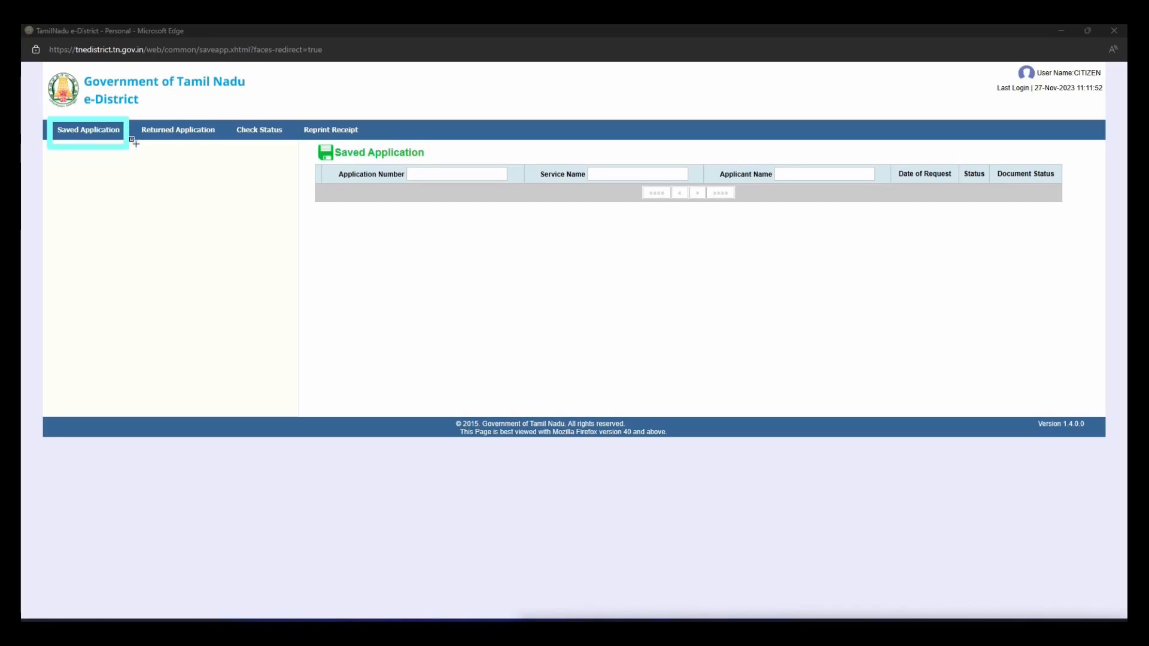
click(897, 607)
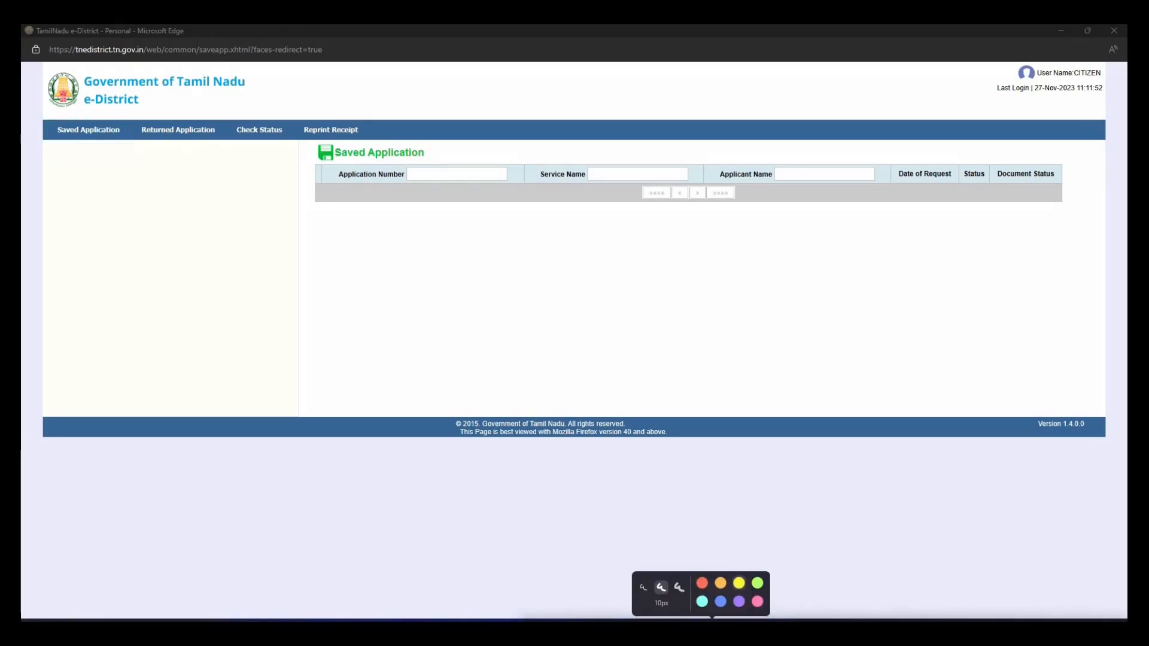
drag(129, 120, 224, 144)
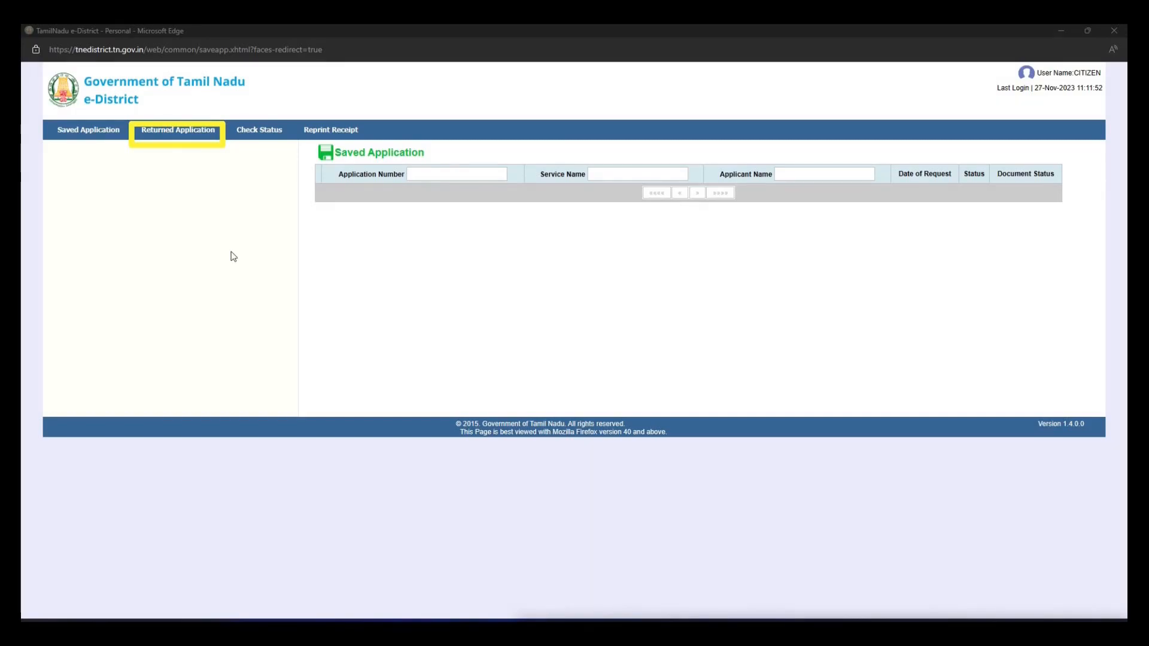
click(185, 136)
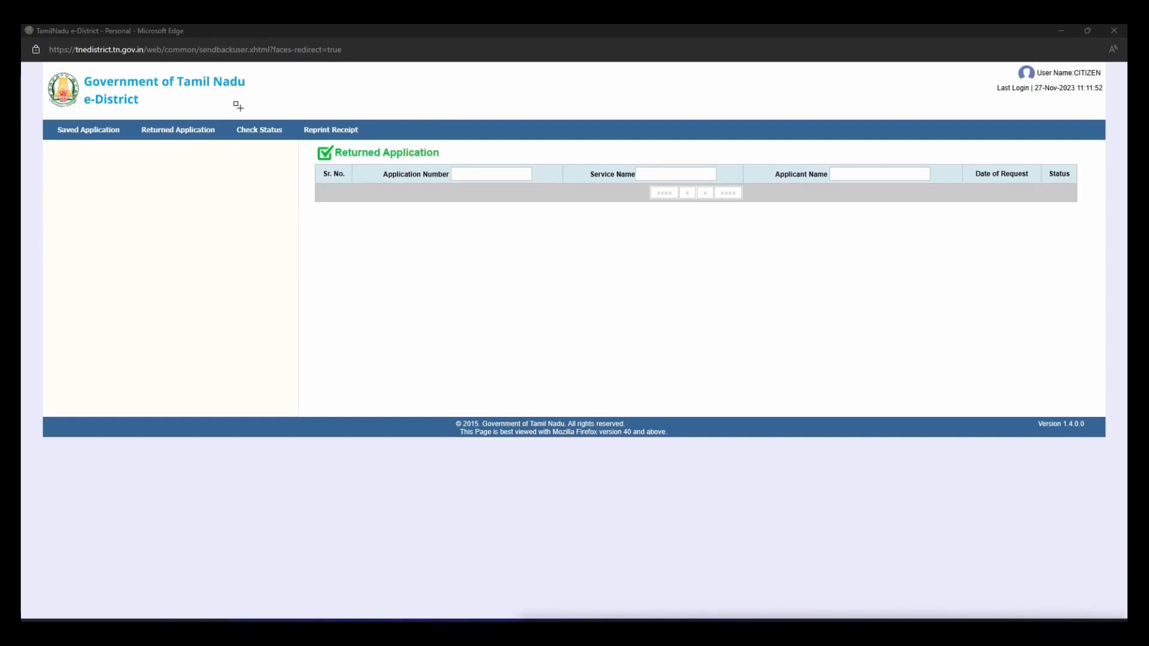
mouse_move(226, 117)
mouse_down()
mouse_move(267, 150)
mouse_move(292, 147)
mouse_up()
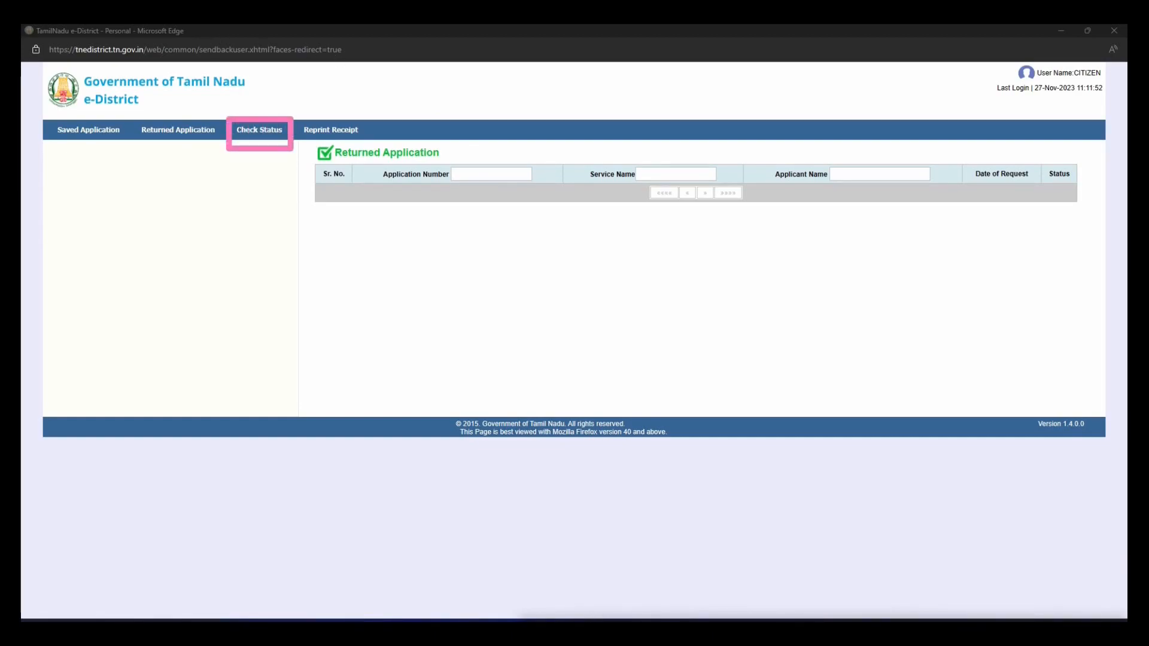
click(270, 137)
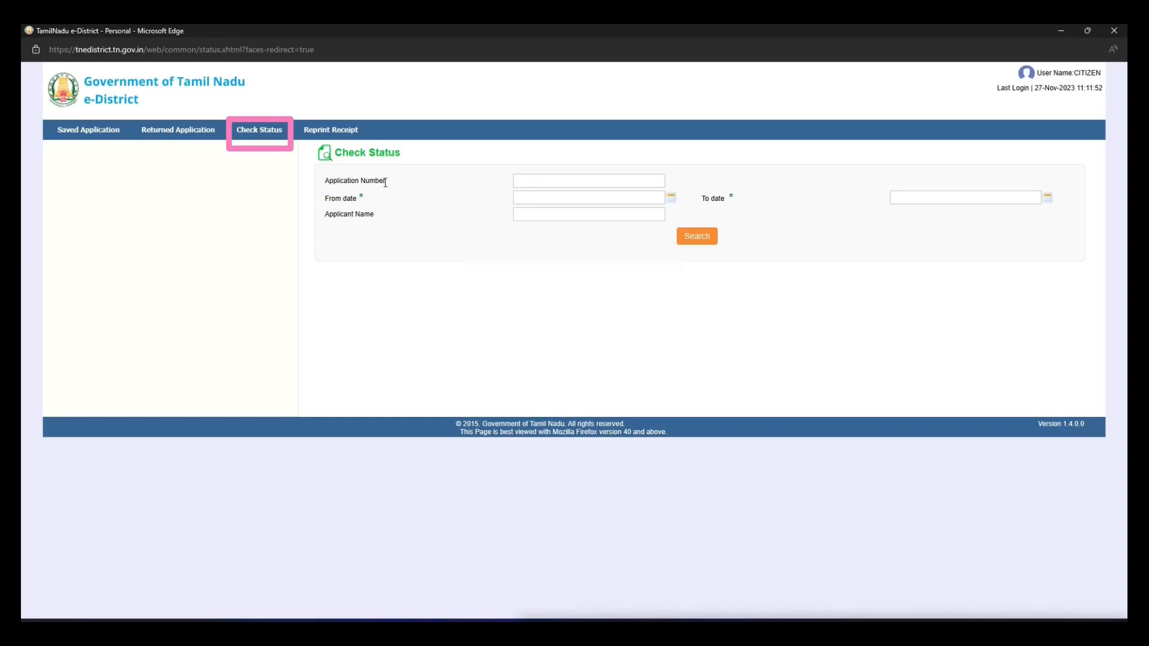
Step: Search applications dated from 01-Nov-2022 to 27-Nov-2023
drag(388, 186, 327, 183)
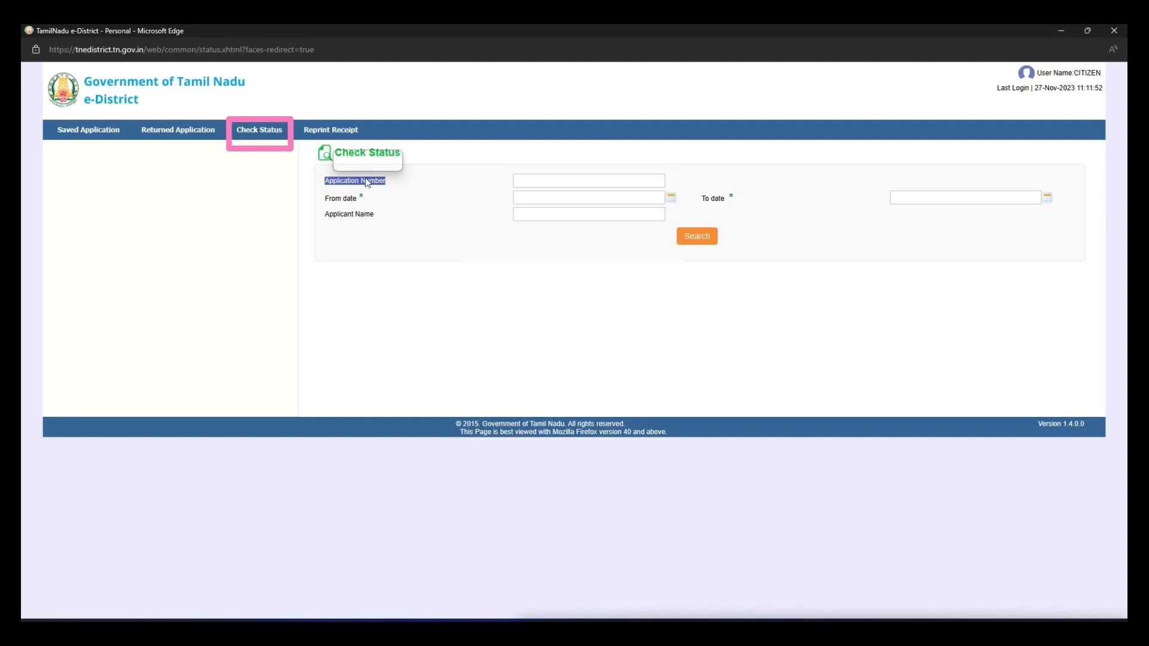
click(385, 198)
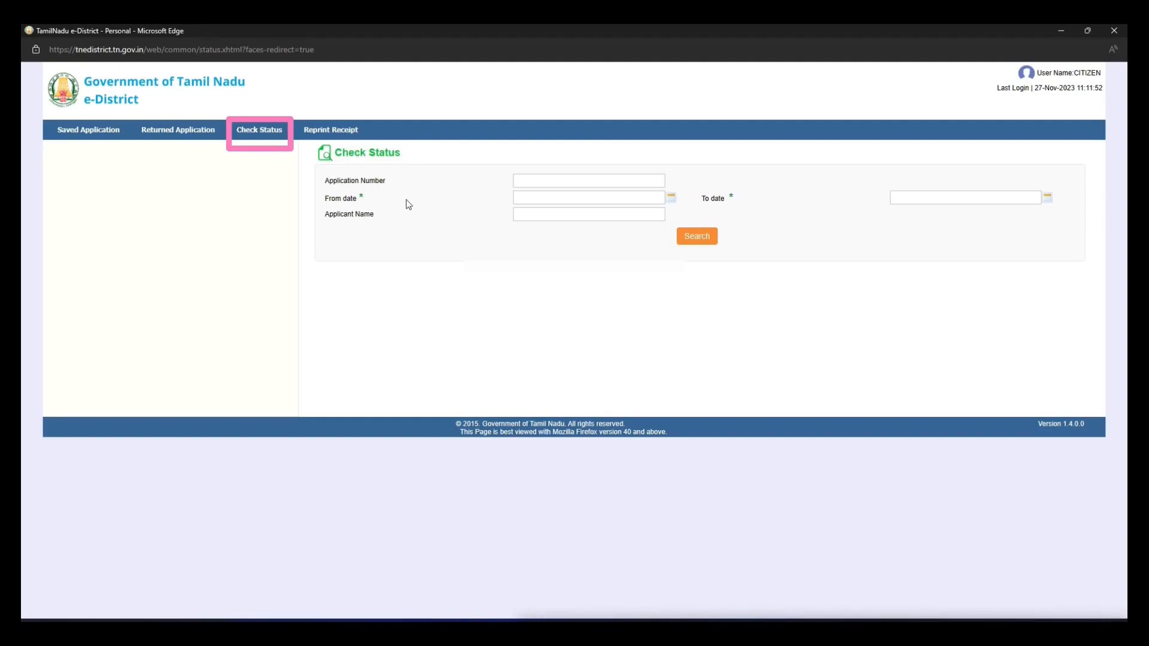
click(617, 201)
click(565, 212)
click(586, 267)
click(560, 293)
click(566, 227)
click(911, 199)
click(926, 279)
click(697, 236)
Step: Check that the REV-101 Community certificate is approved, then list the reprintable receipts
click(326, 289)
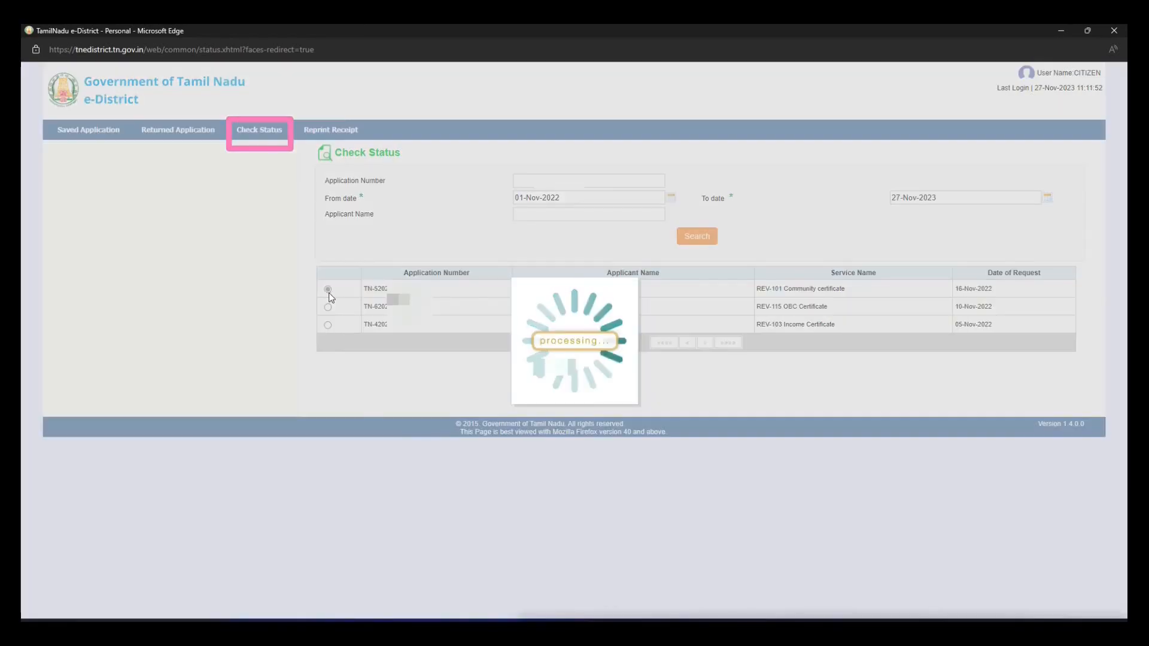
click(557, 632)
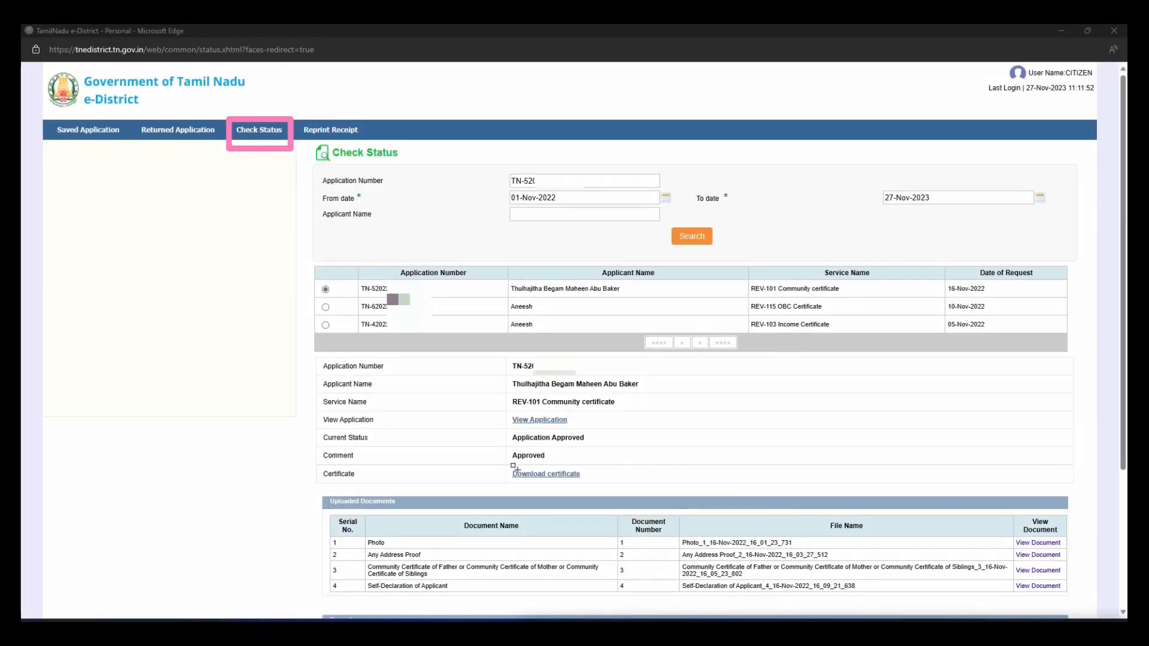
drag(508, 470, 594, 490)
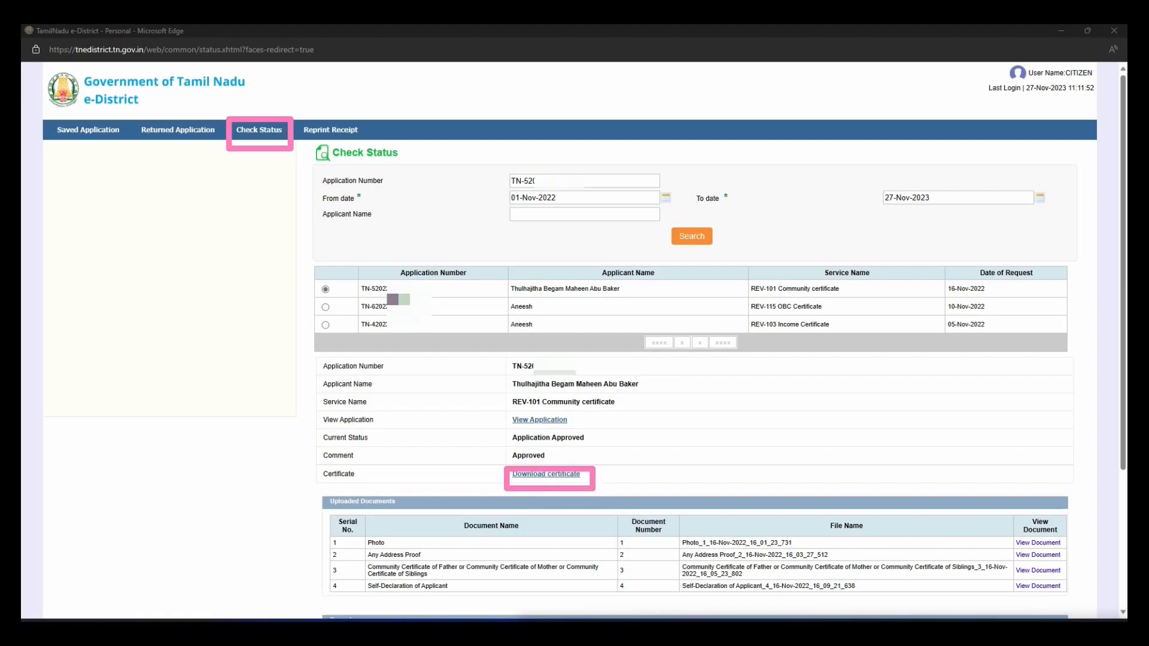
click(892, 632)
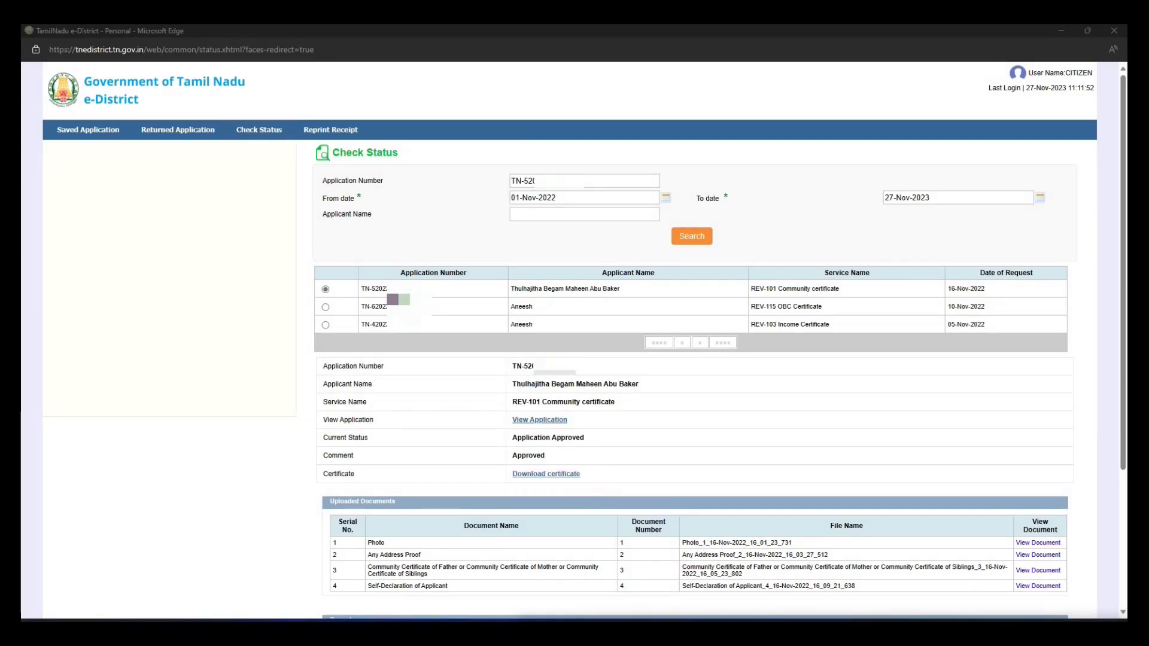
click(341, 130)
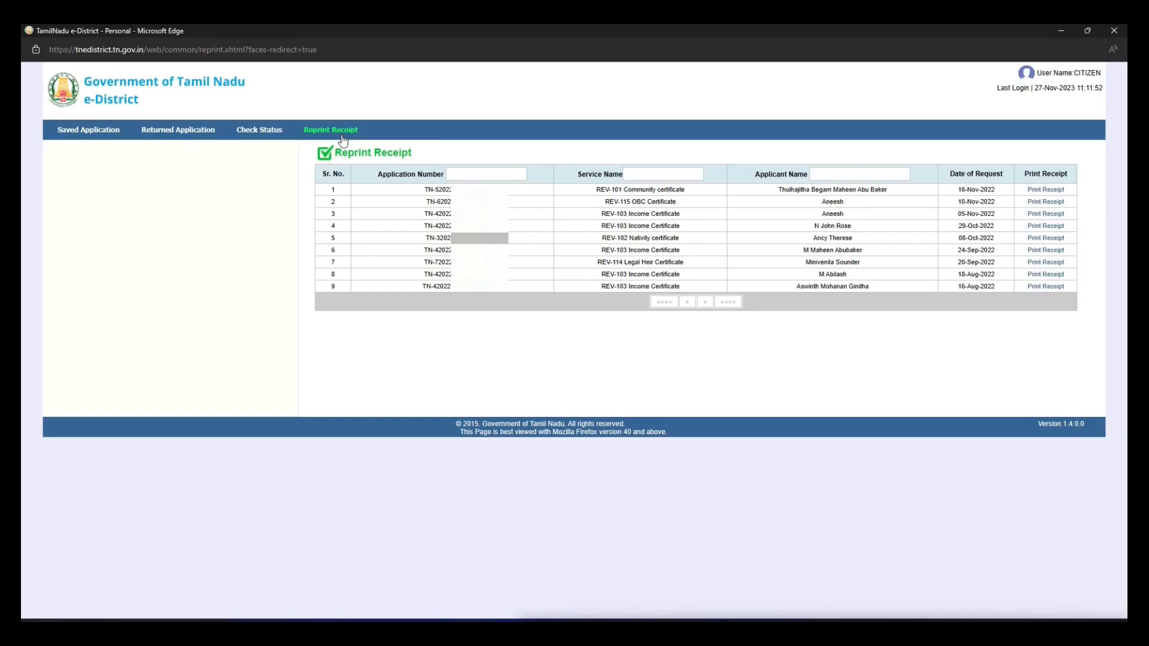
Step: Leave the Reprint Receipt list for the Check Status tab with its search fields empty
mouse_move(226, 117)
mouse_down()
mouse_move(251, 142)
mouse_move(293, 147)
mouse_up()
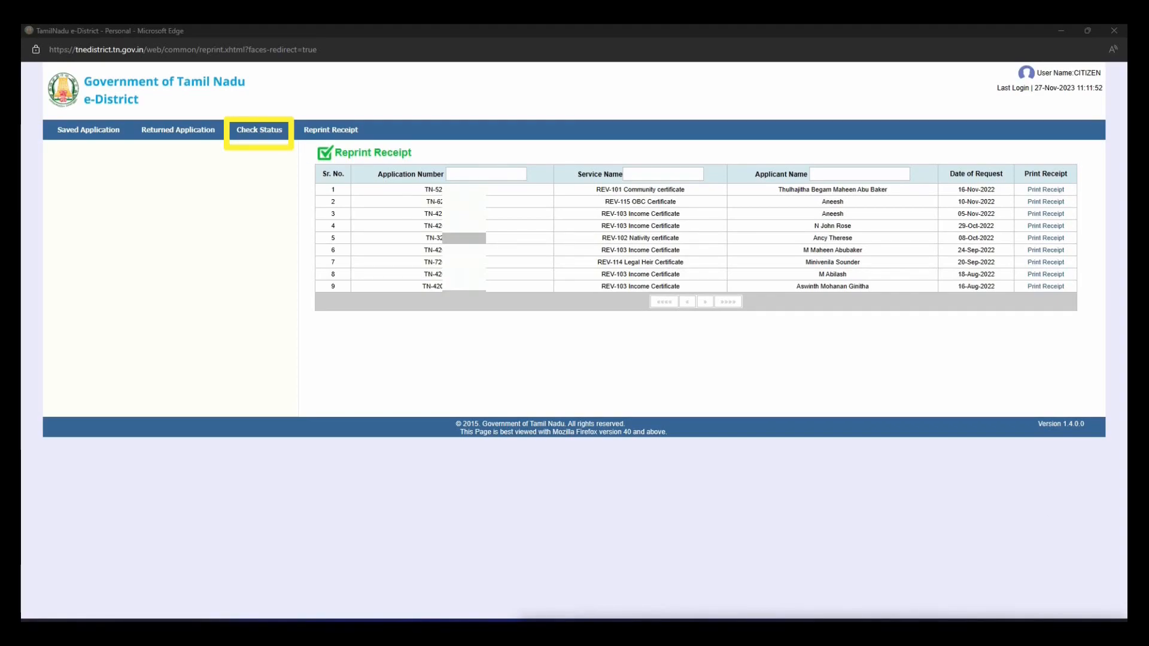
key(Escape)
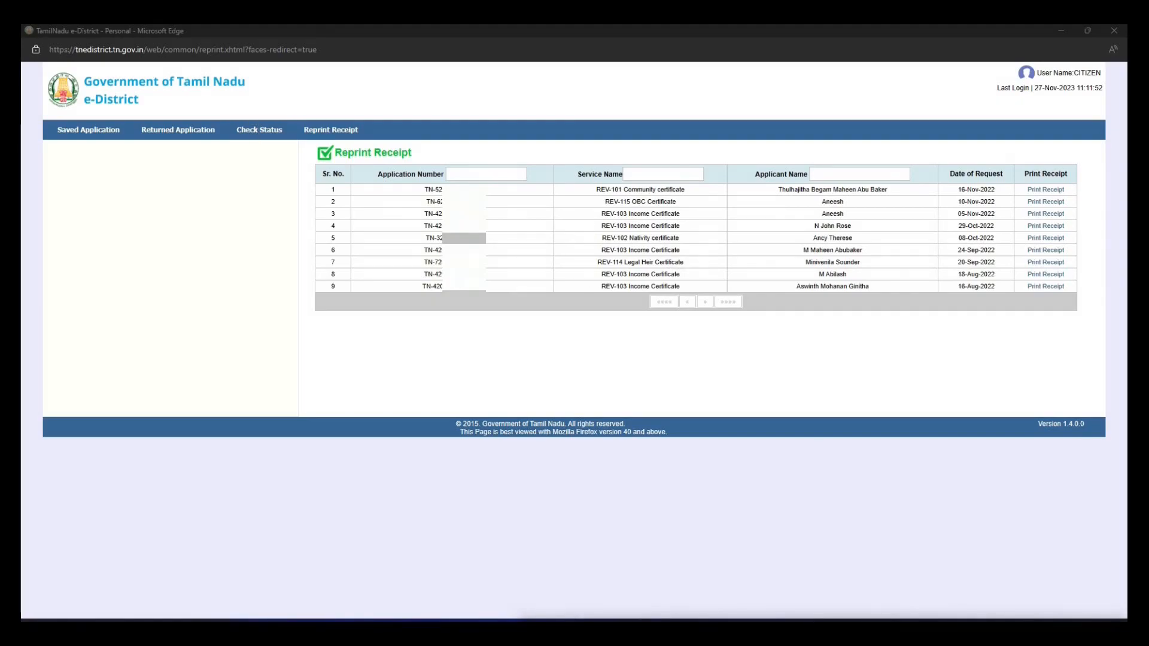
click(273, 128)
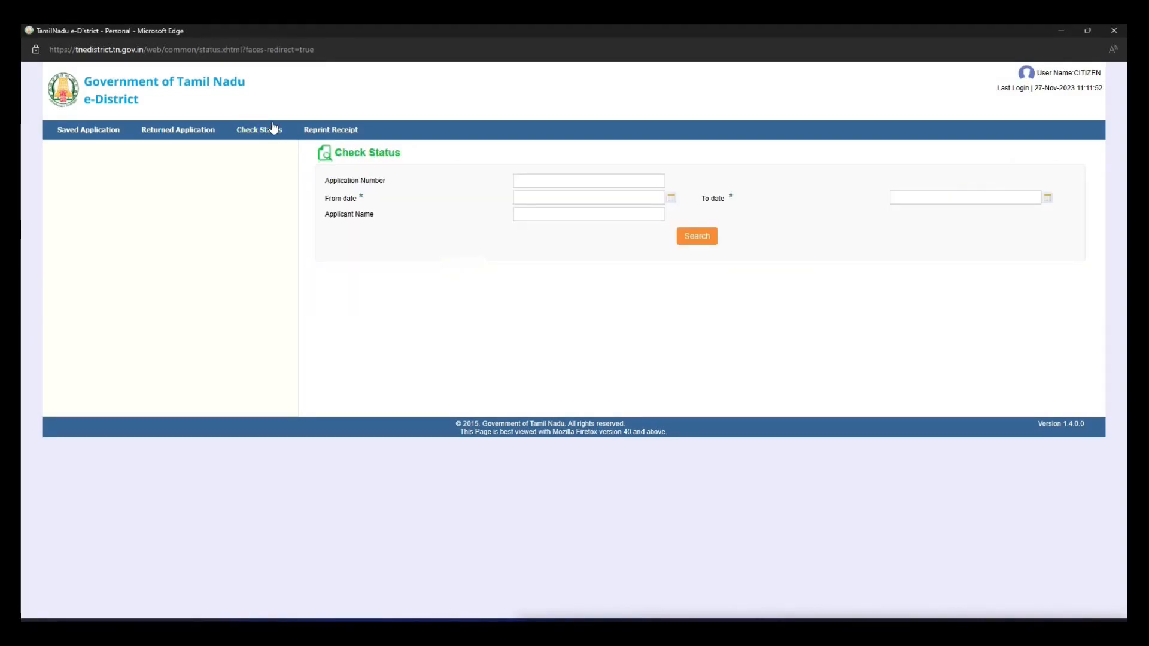